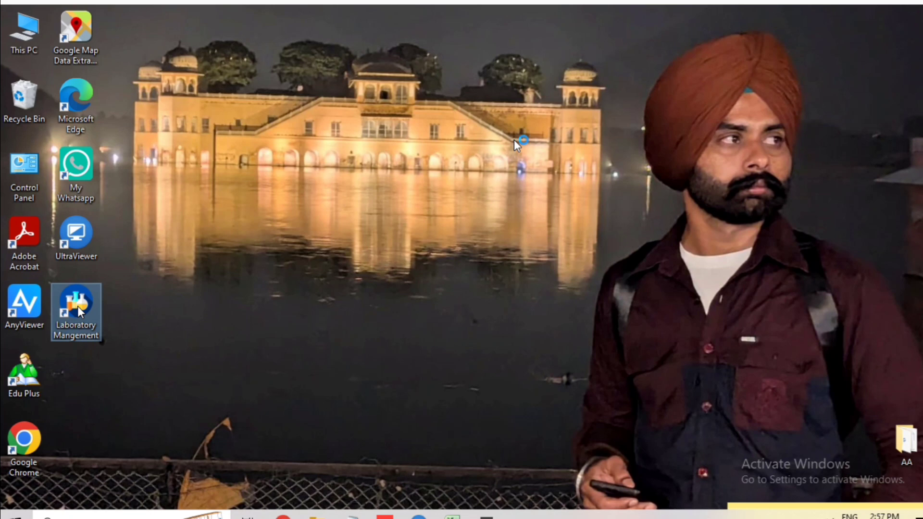
Step: Launch Laboratory Management, open the COMPELETE DEMO company and log in with the user password
double_click(73, 318)
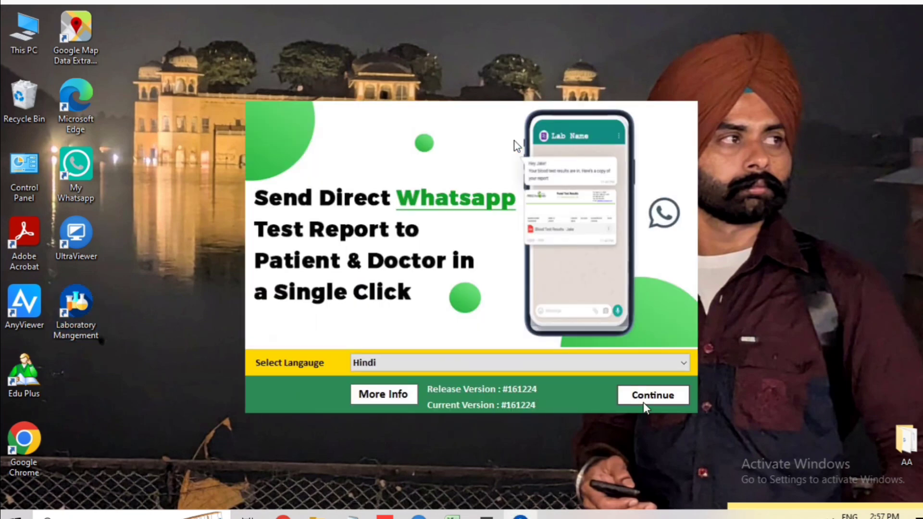
left_click(654, 399)
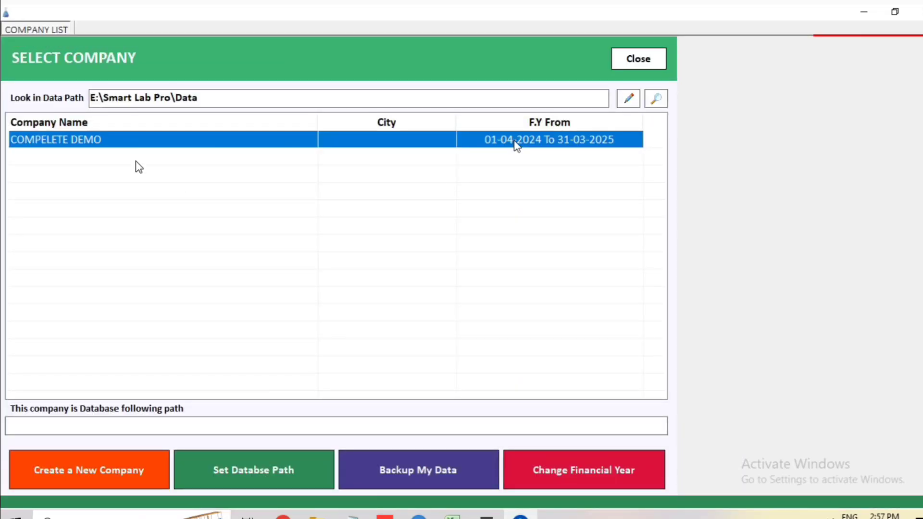
left_click(134, 145)
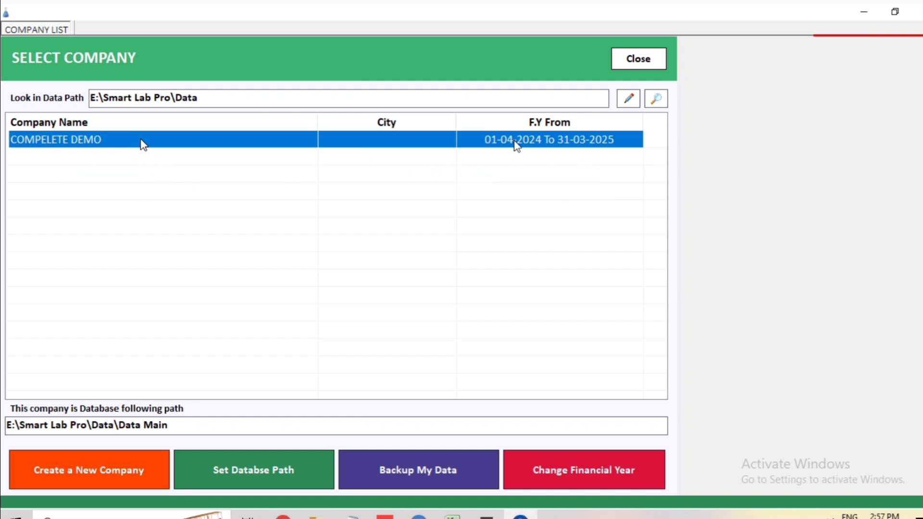
double_click(141, 139)
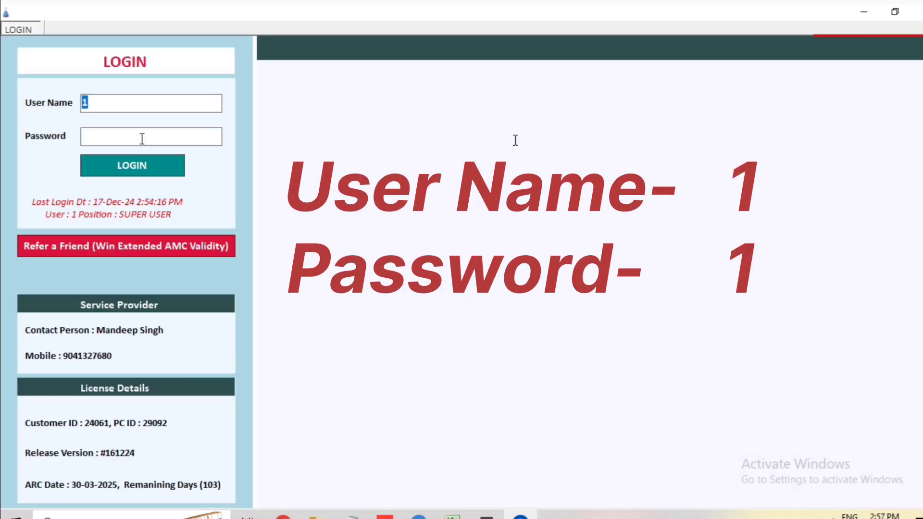
left_click(142, 139)
type("1")
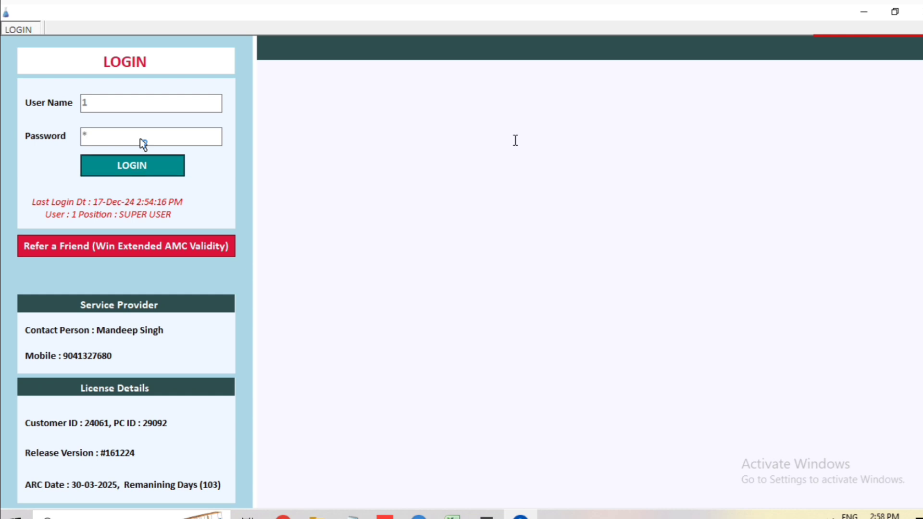
key("Return")
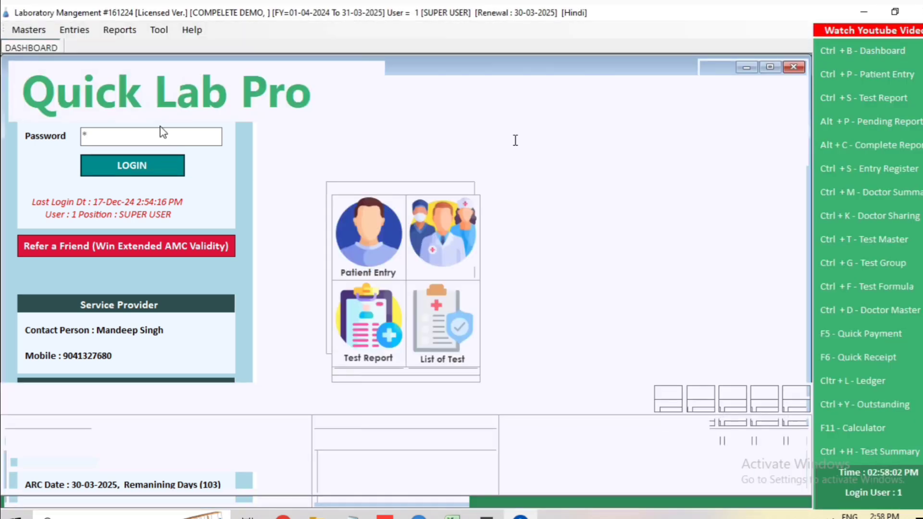
Step: Open Masters > Company Info and go through the Company Name, Address and Email Password fields
left_click(33, 36)
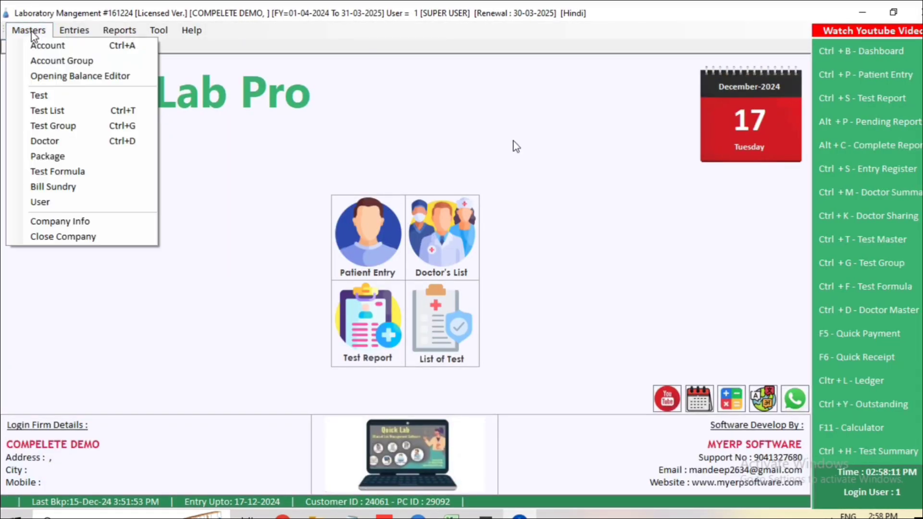
left_click(53, 223)
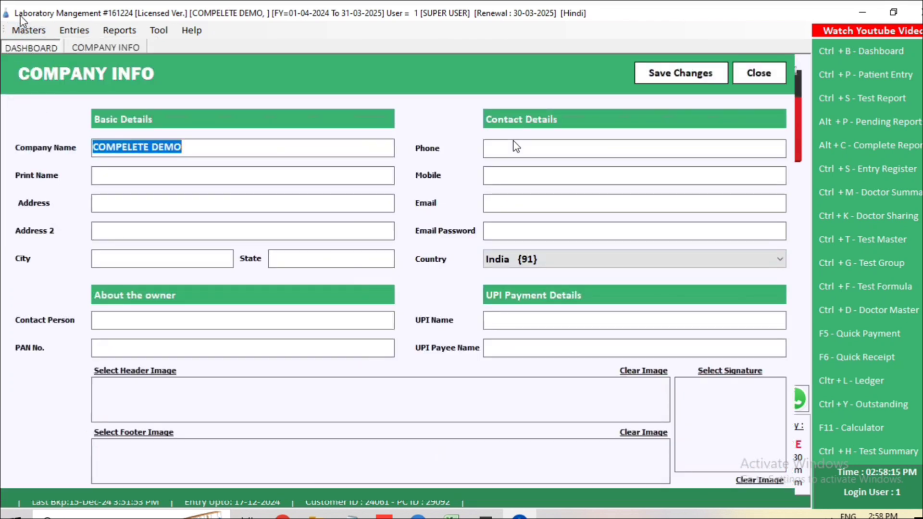
left_click(25, 32)
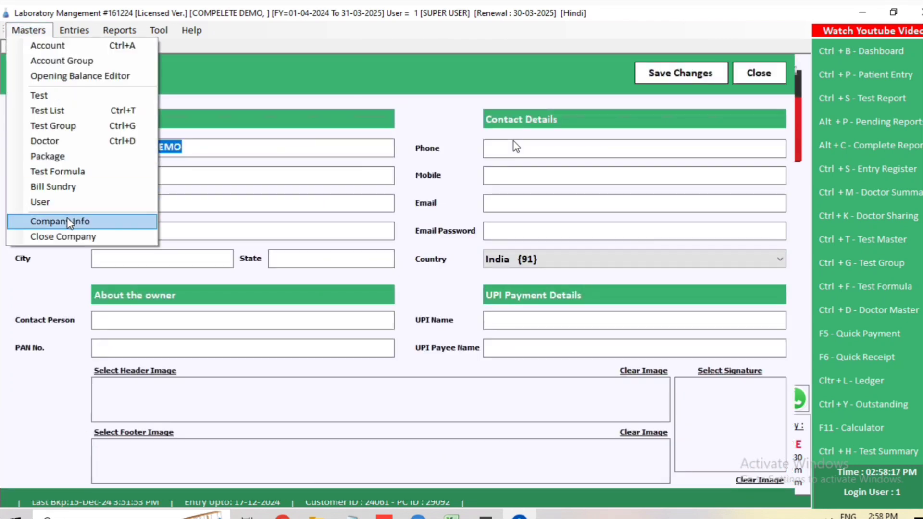
left_click(401, 111)
left_click_drag(216, 146, 74, 149)
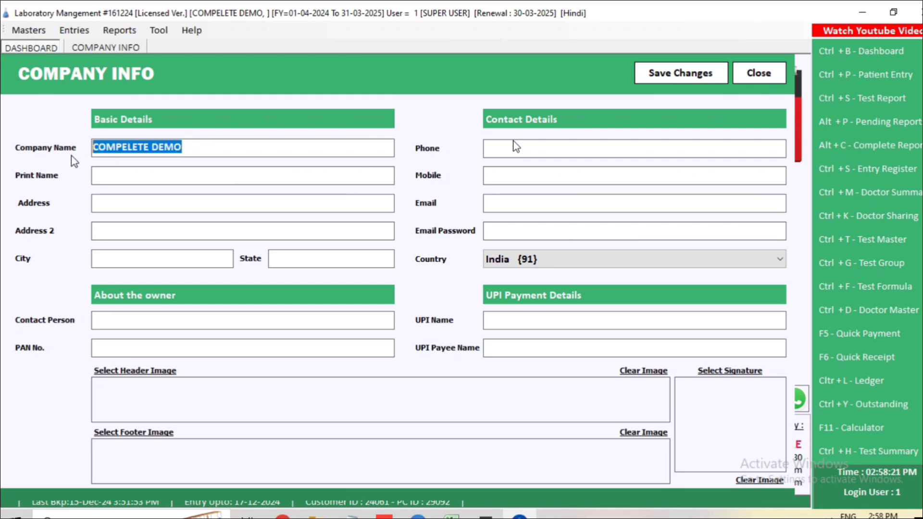
left_click_drag(195, 143, 80, 148)
left_click(106, 202)
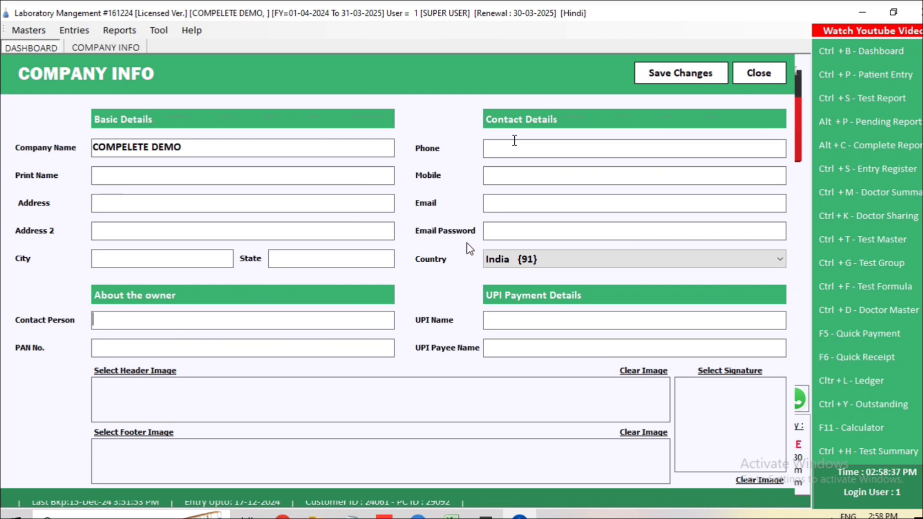
left_click(523, 229)
Step: Cancel the header image selection, save the company details, acknowledge 'Company Updated', and close the form
left_click(135, 371)
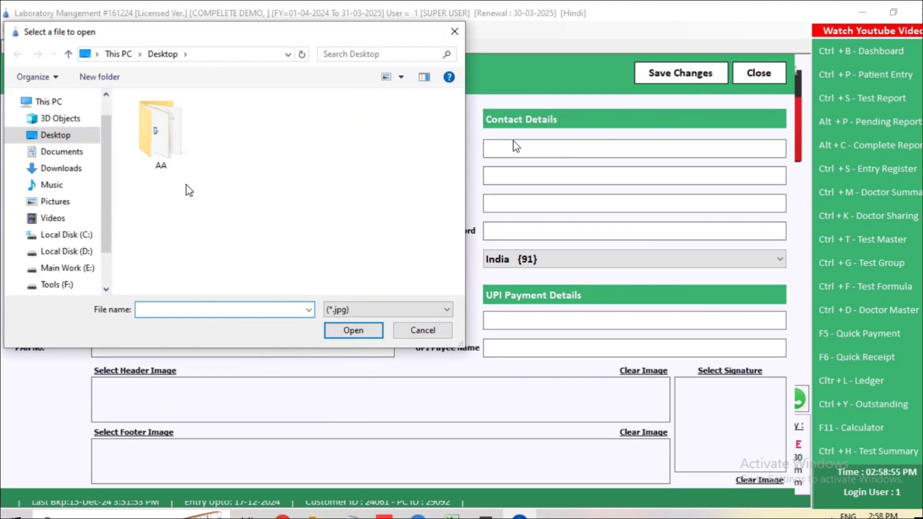
left_click(54, 135)
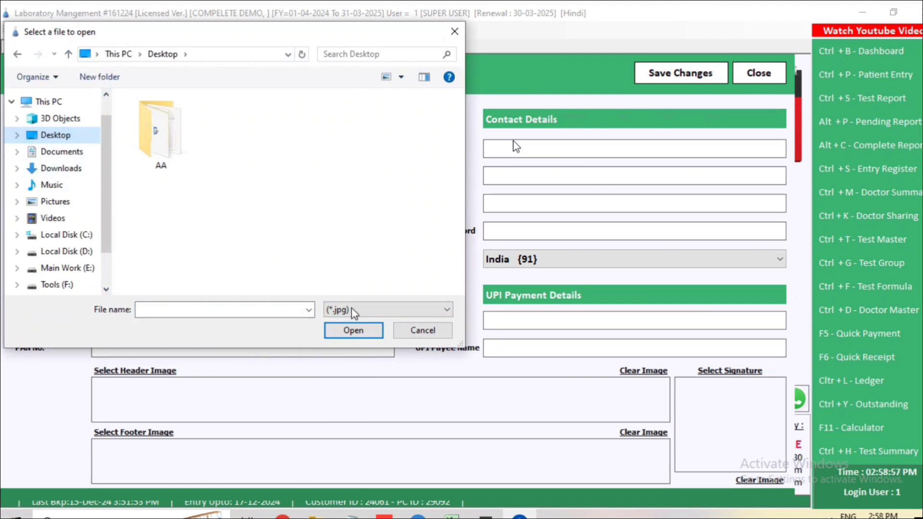
left_click(431, 331)
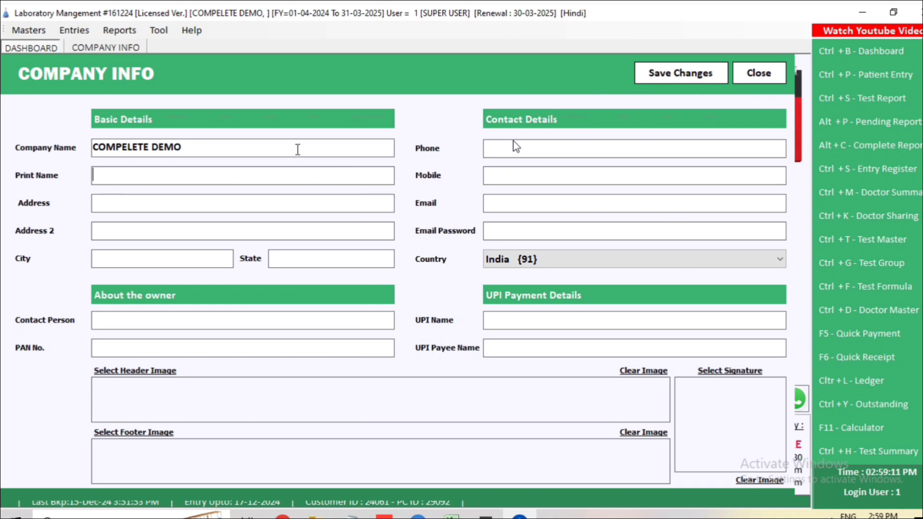
left_click(679, 76)
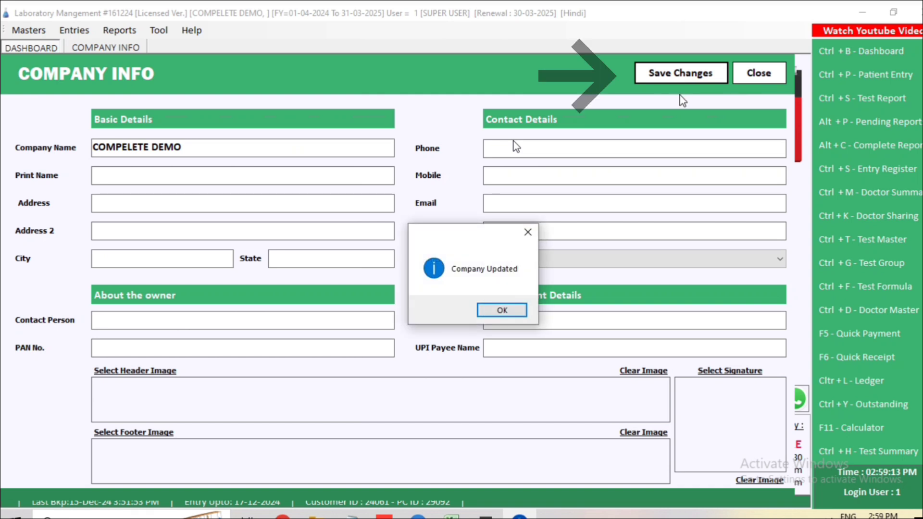
key("Return")
left_click(758, 73)
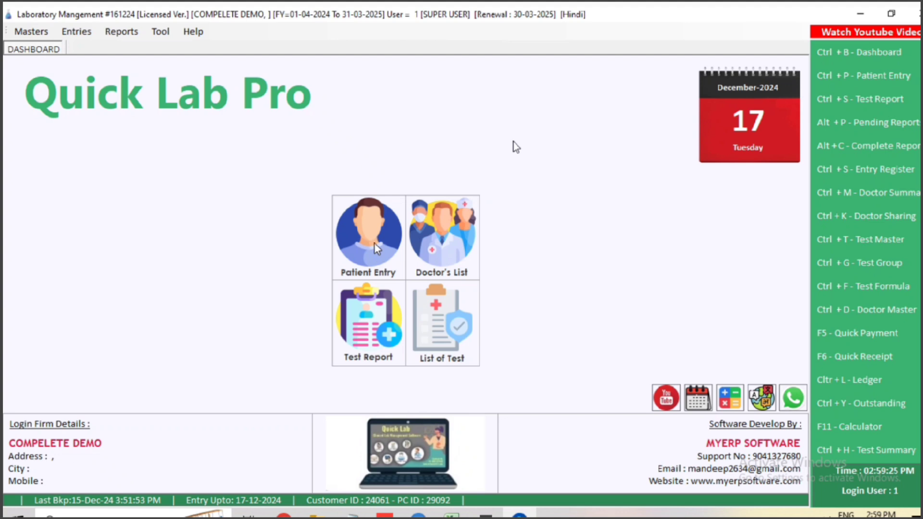
Step: Discard the open patient entry and start a blank Patient Entry form dated 17-12-2024
left_click(853, 81)
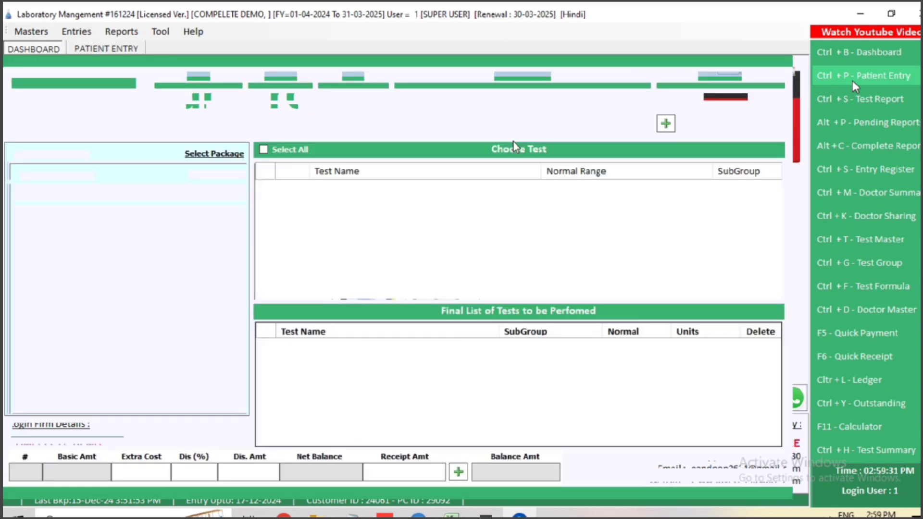
left_click(769, 472)
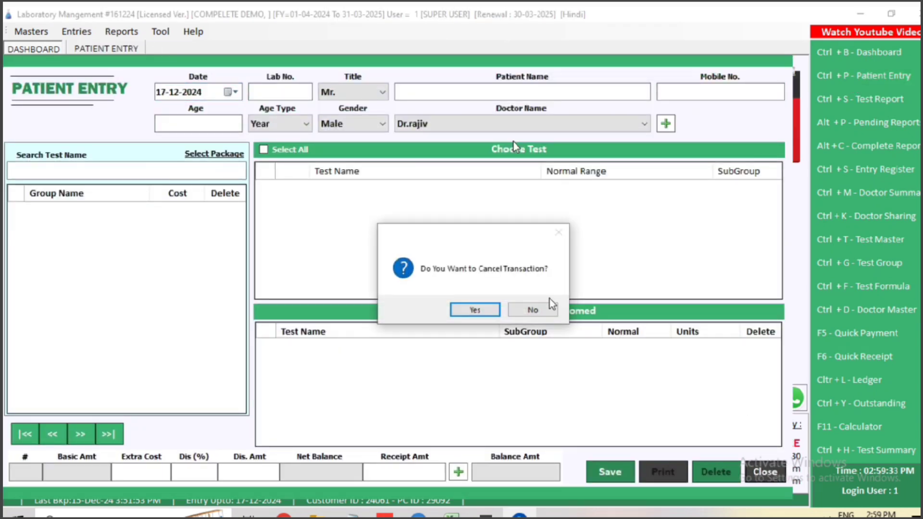
left_click(492, 310)
left_click(91, 36)
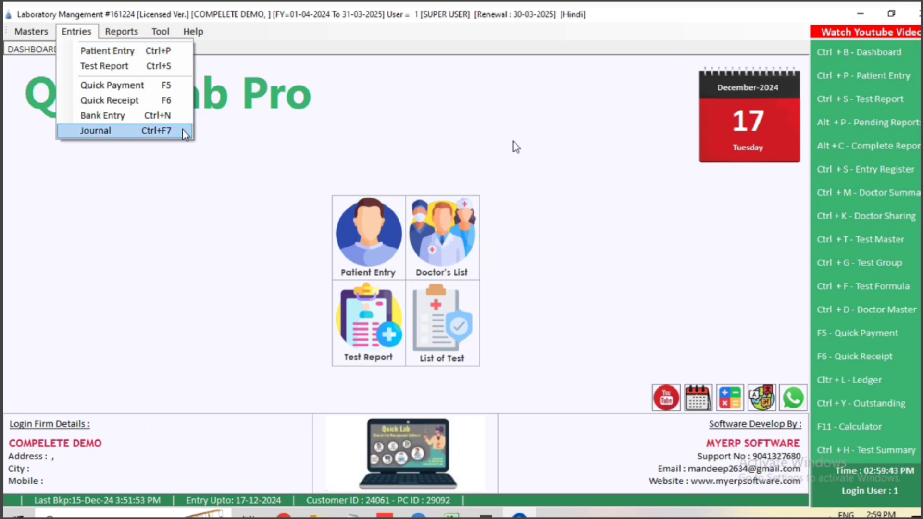
left_click(111, 51)
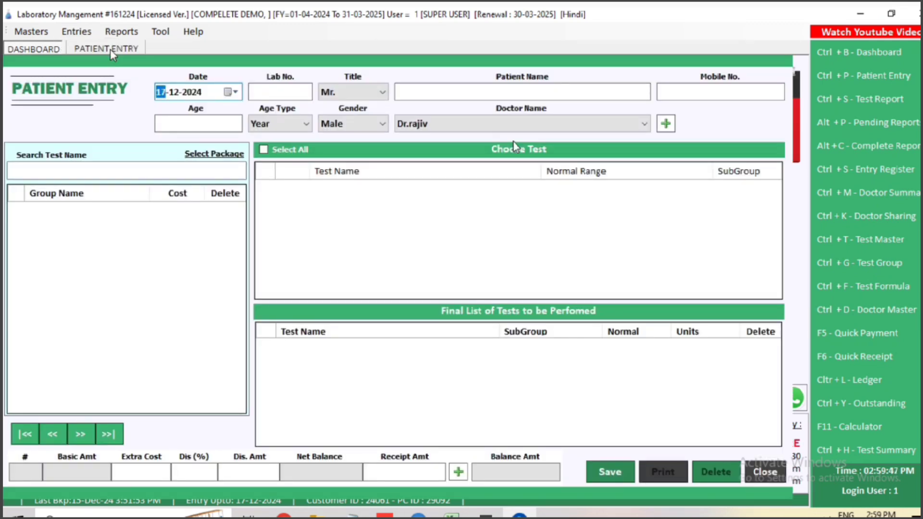
Step: Set the patient title to Mr. and enter the patient's full name
key("Return")
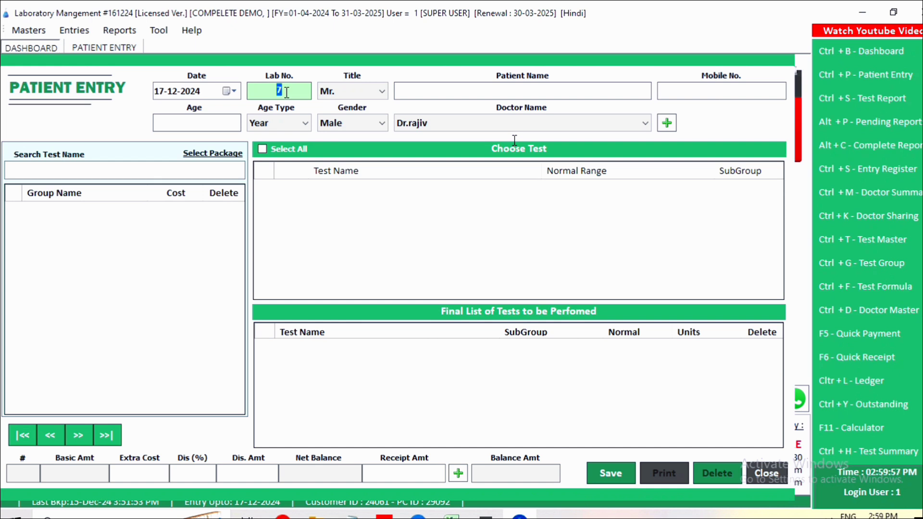
key("Tab")
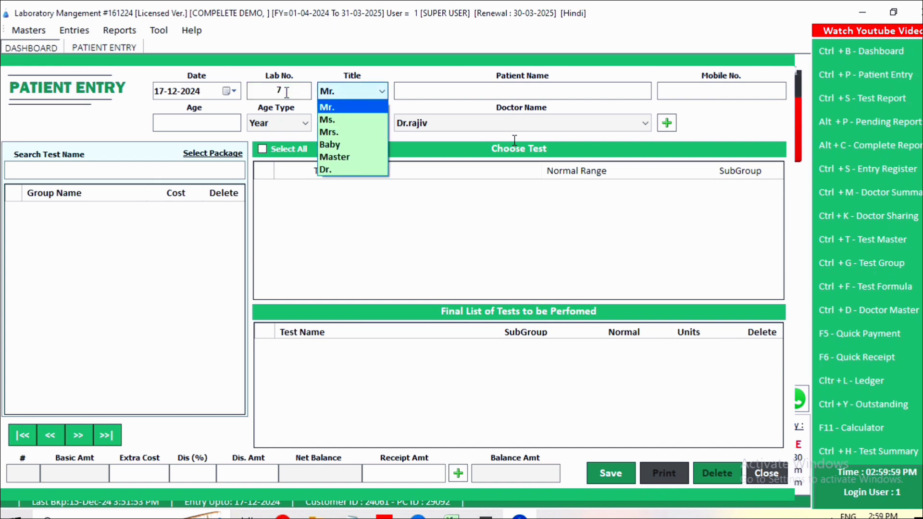
key("Down")
key("Down")
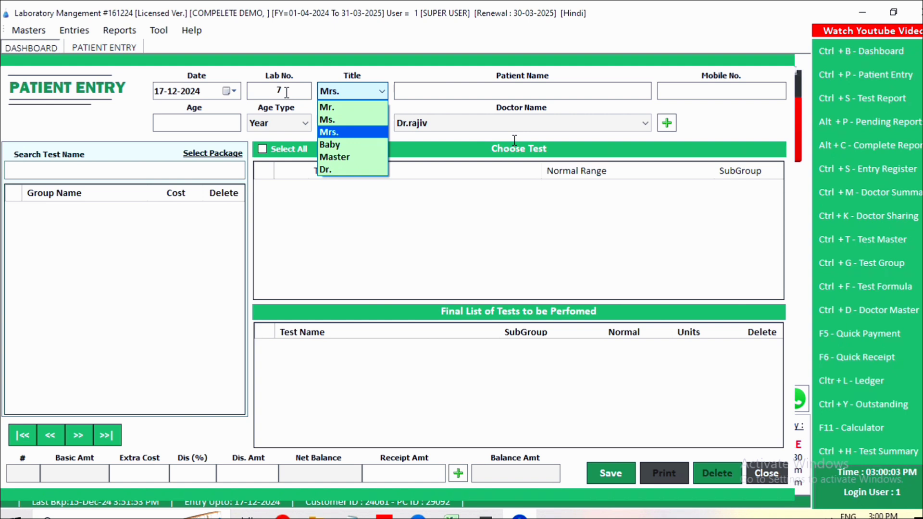
key("Up")
key("Up")
key("Return")
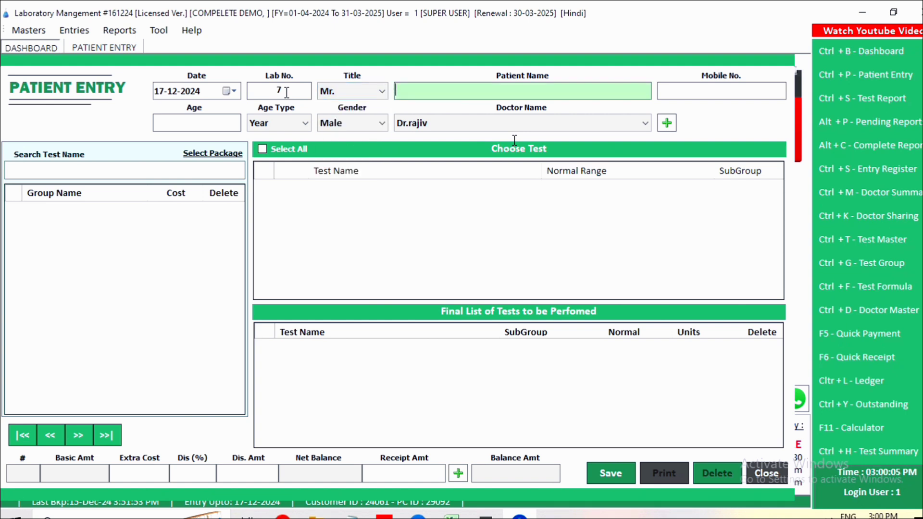
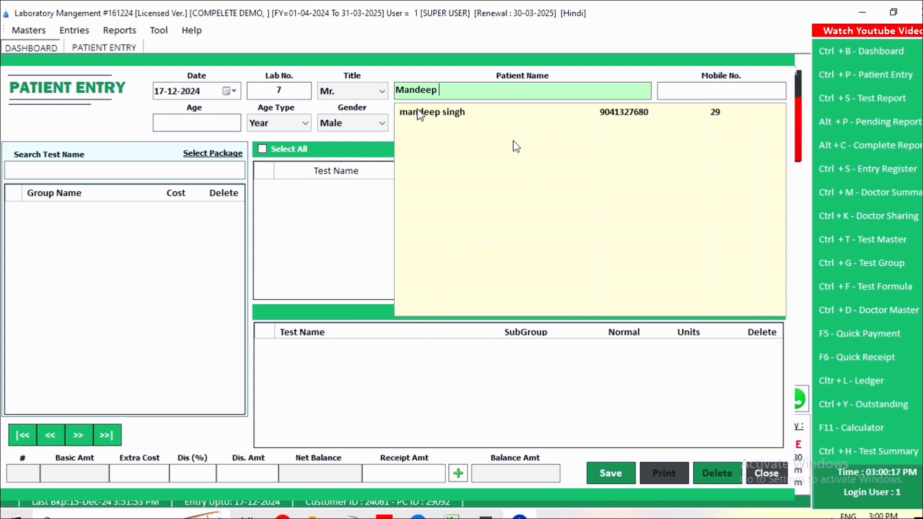
key("Return")
Step: Enter the patient's mobile number, age 29 Years and gender Male
type("30")
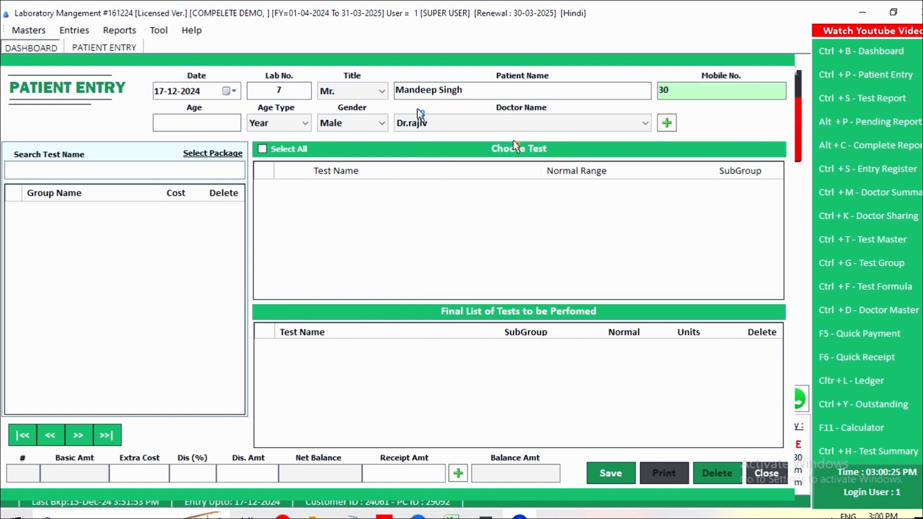
key("BackSpace")
key("BackSpace")
key("Return")
type("29")
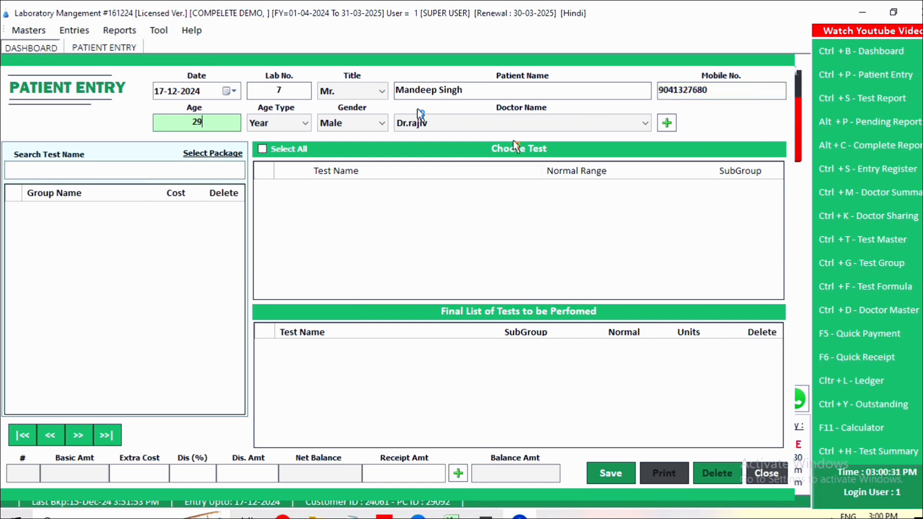
key("Return")
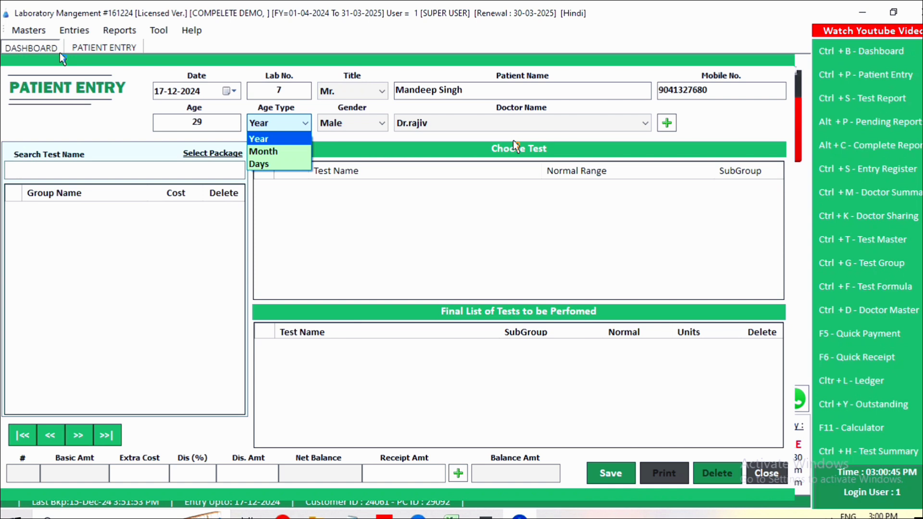
key("Return")
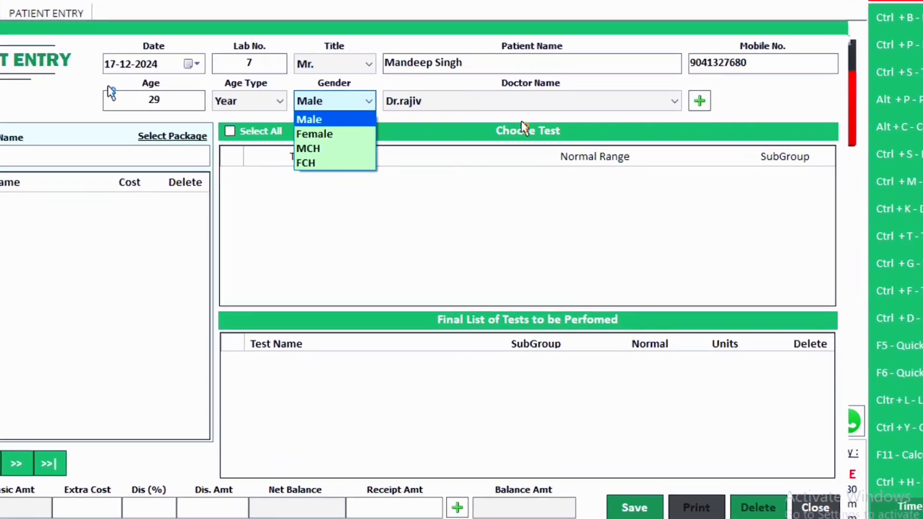
key("Return")
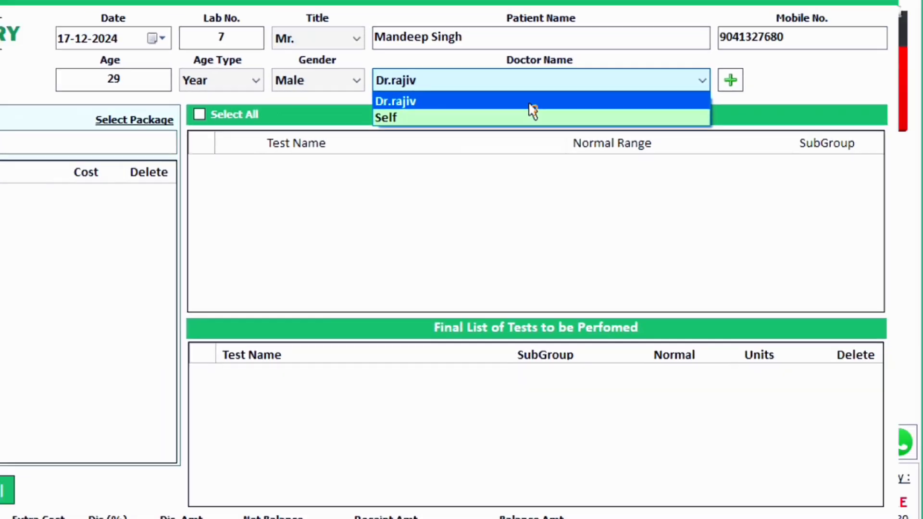
left_click(530, 104)
left_click(730, 80)
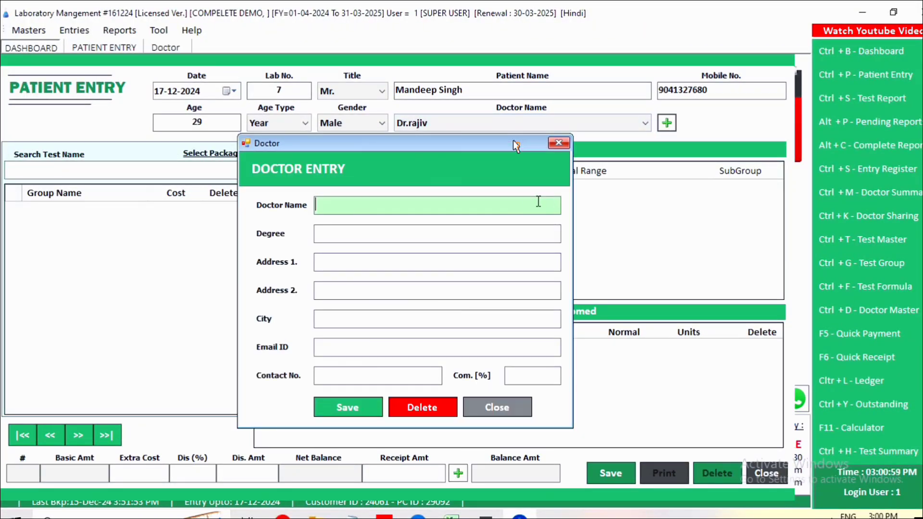
left_click(342, 235)
left_click(336, 262)
left_click(318, 370)
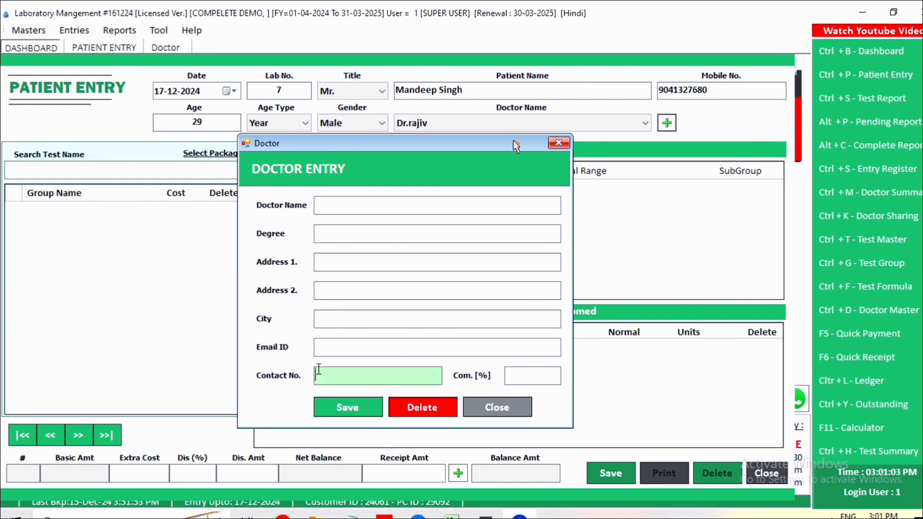
left_click(531, 378)
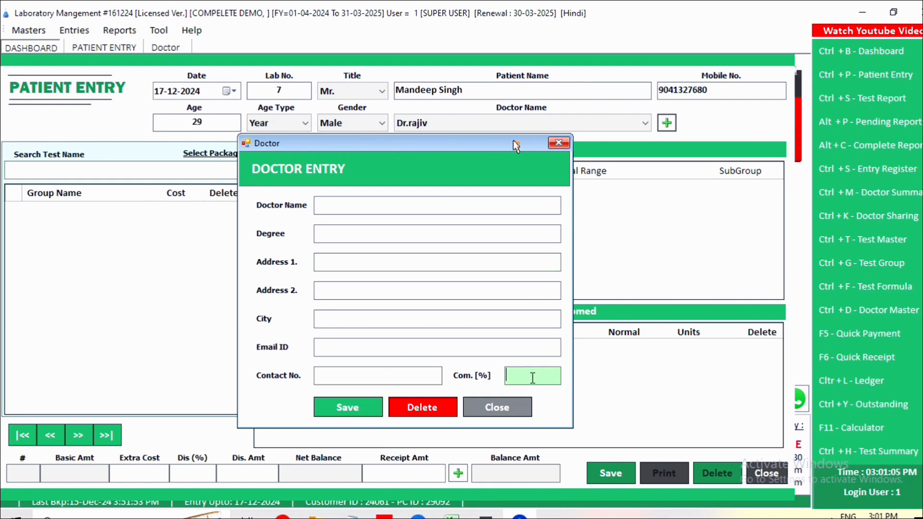
left_click(496, 408)
left_click(487, 125)
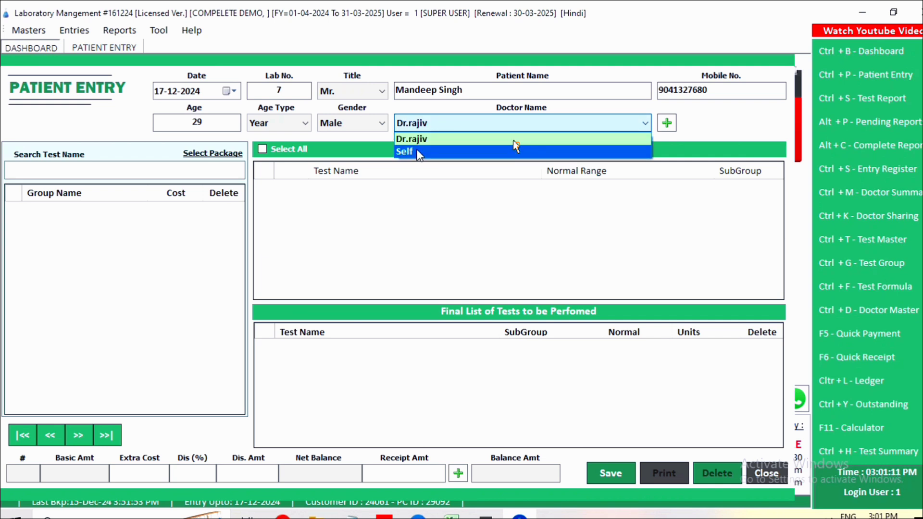
Step: Keep the existing doctor and Cash account, and set the sample date to 16-12-2024, 12 PM
left_click(431, 120)
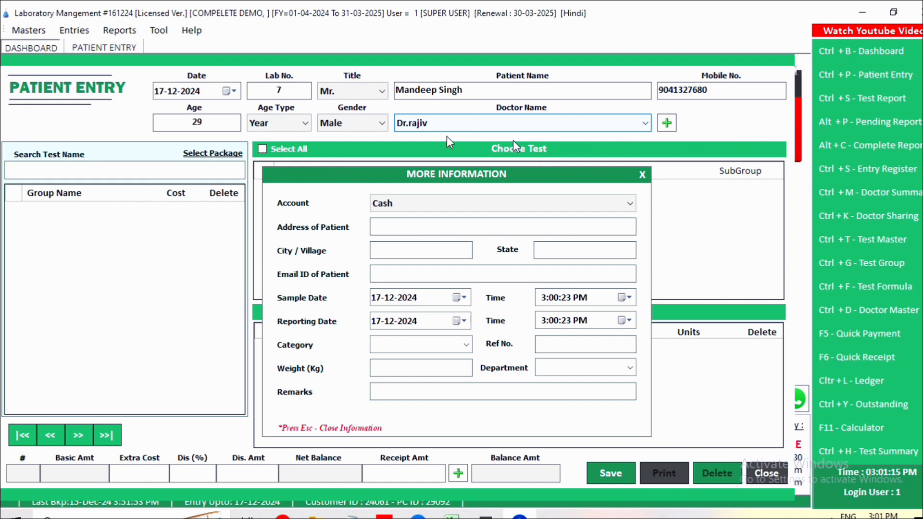
left_click(413, 205)
left_click(407, 205)
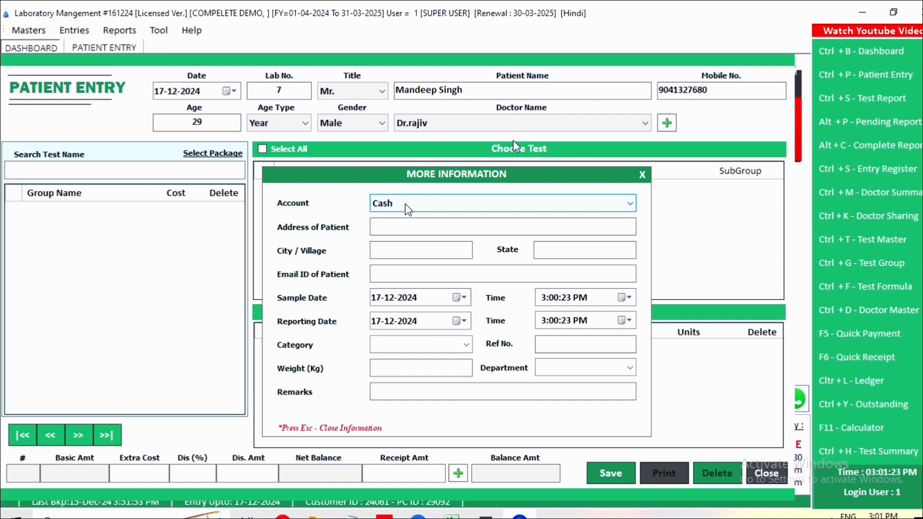
left_click(377, 299)
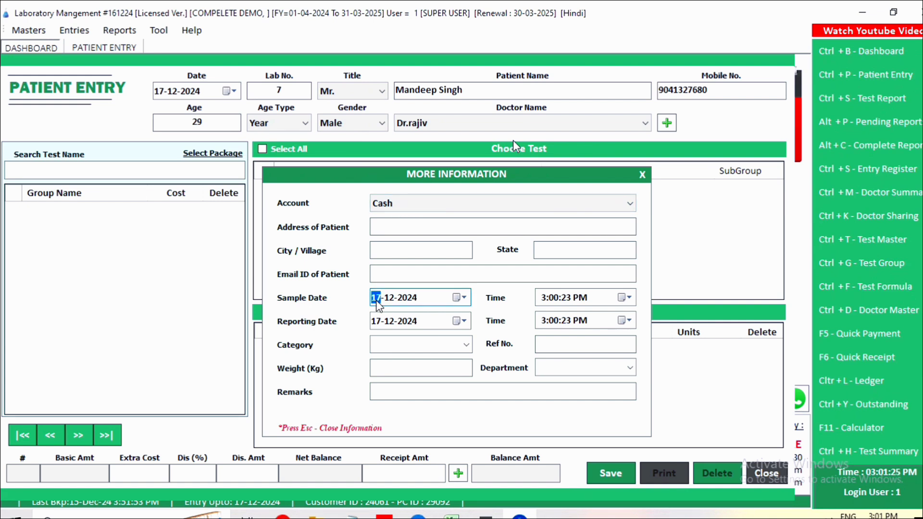
key("Tab")
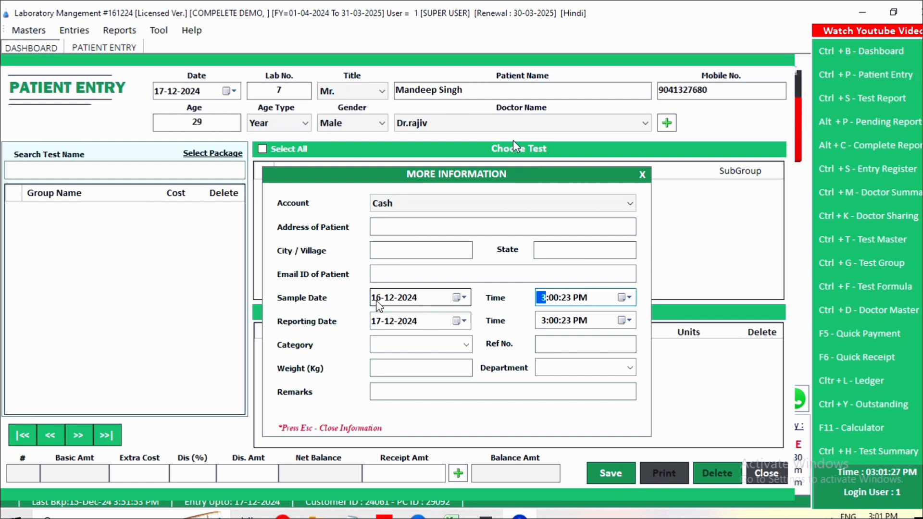
key("Tab")
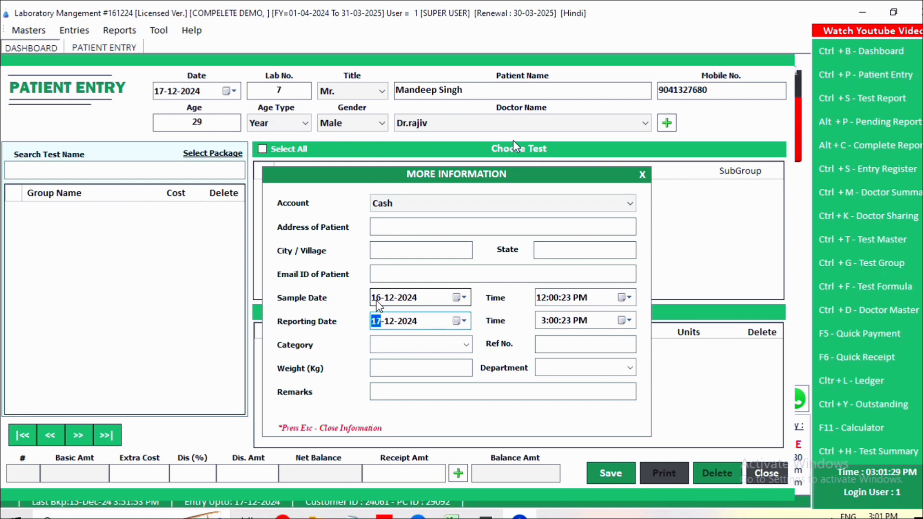
Step: Step through the category, reference number, department and remarks fields, then close More Information
left_click(385, 346)
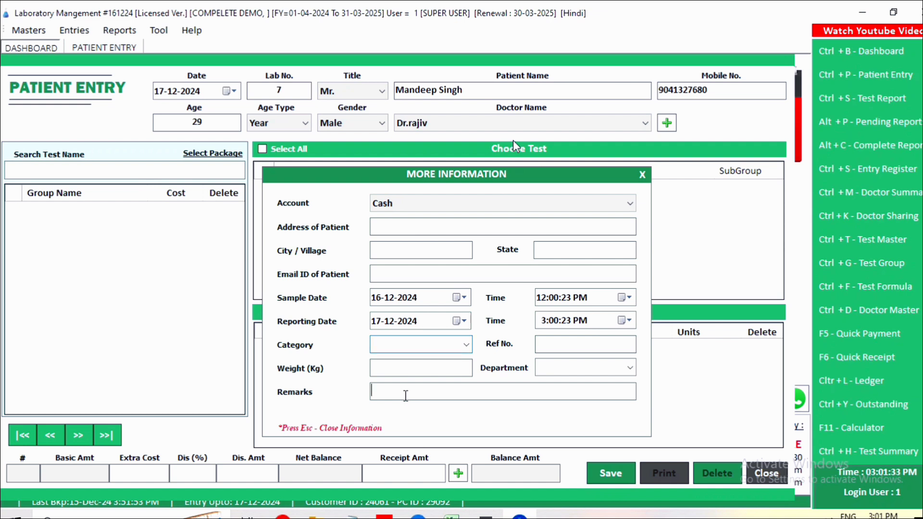
left_click(563, 343)
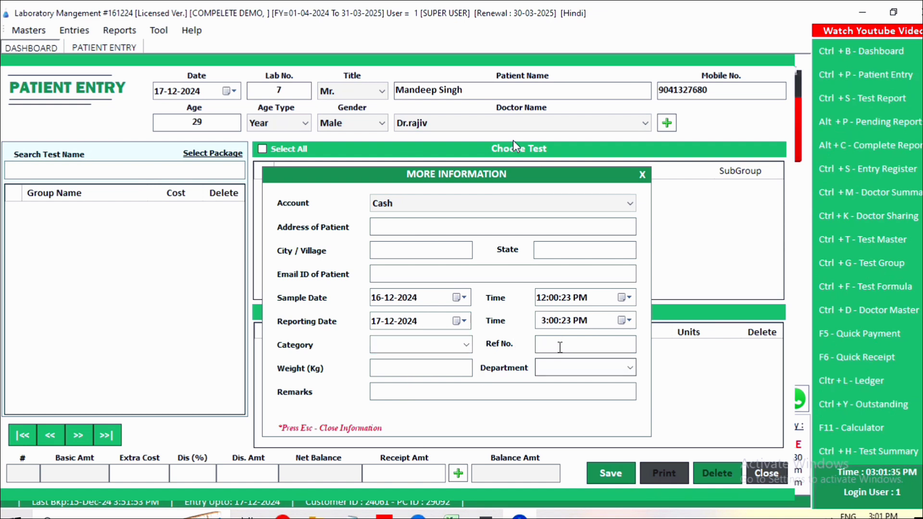
left_click(546, 365)
left_click(426, 392)
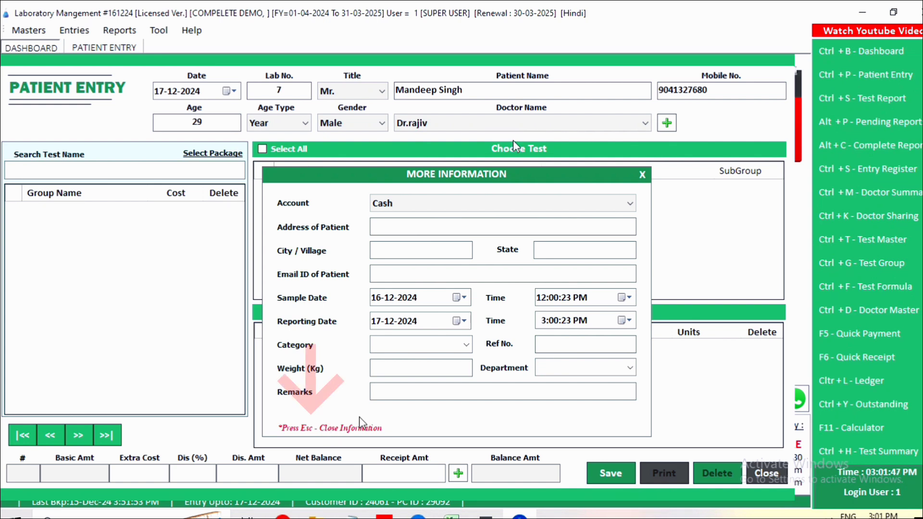
key("Escape")
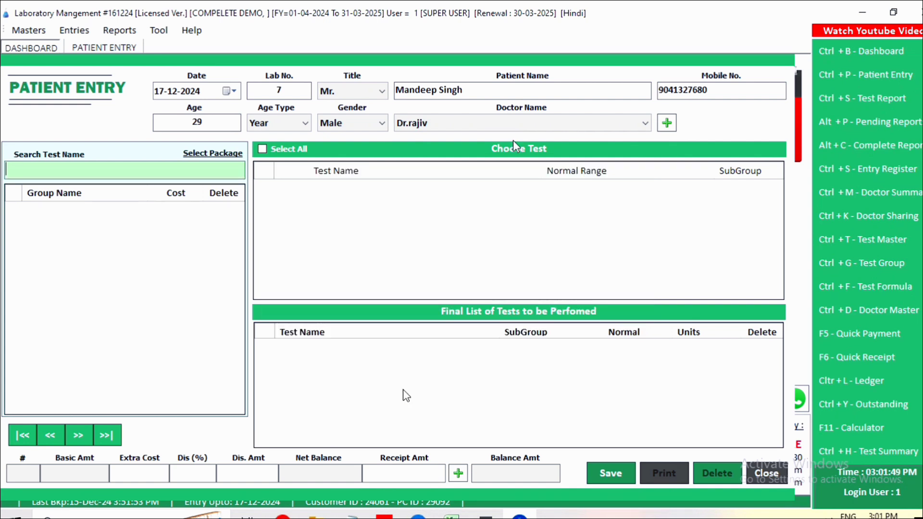
Step: Search 'kid' and add the KIDNEY FUNCTION TEST KFT group to the patient's tests
left_click(158, 167)
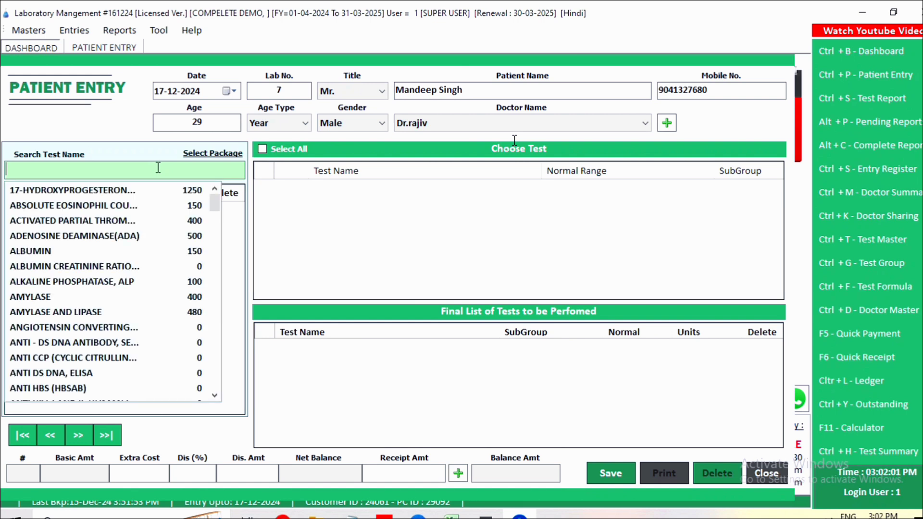
left_click_drag(214, 203, 138, 189)
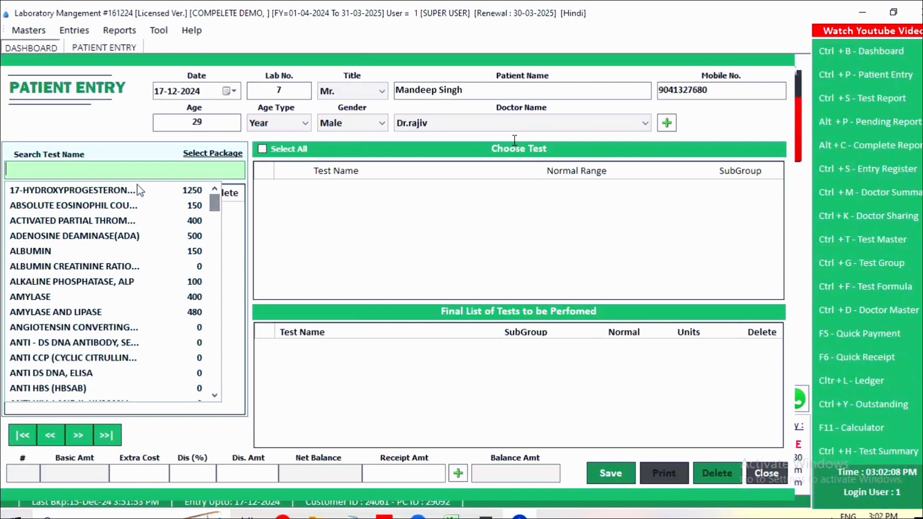
left_click(97, 167)
type("kid")
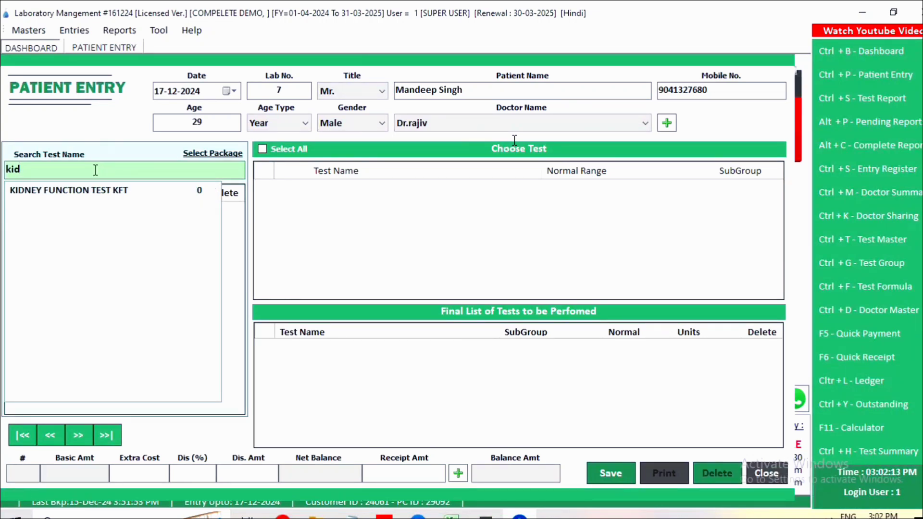
double_click(79, 194)
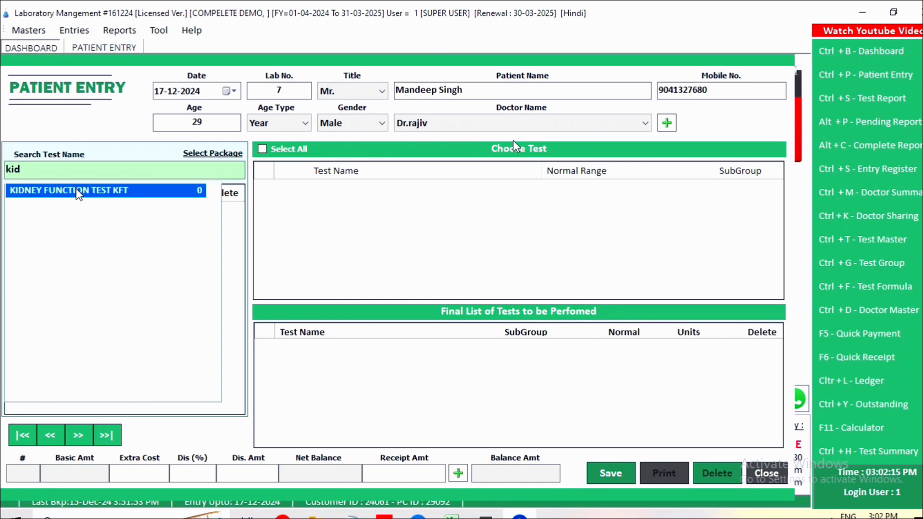
scroll(321, 234, "down", 2)
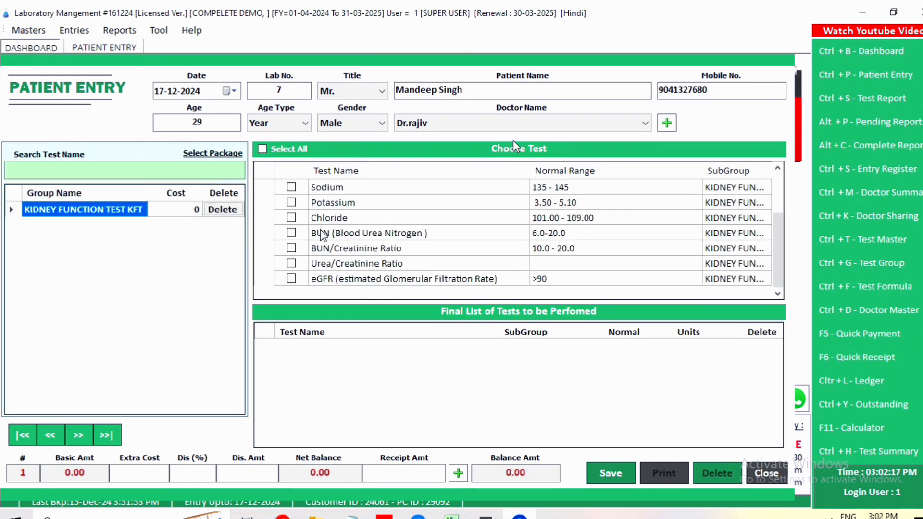
scroll(321, 234, "up", 2)
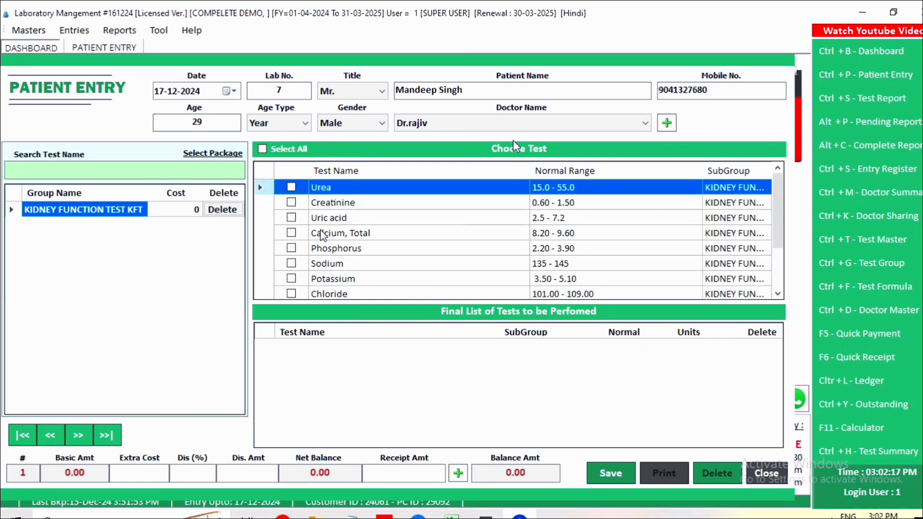
Step: Tick Urea, Creatinine, Calcium, Total and Uric acid, then Select All kidney function tests
left_click(290, 187)
left_click(291, 203)
left_click(290, 218)
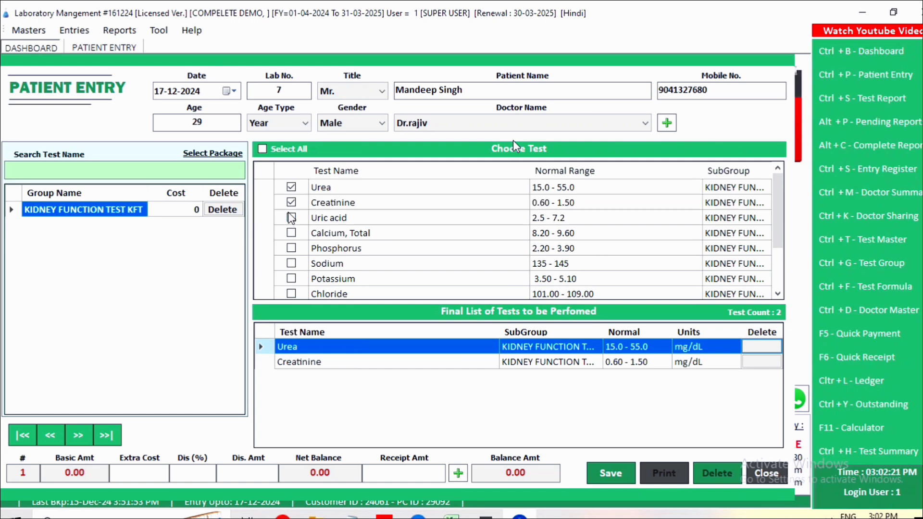
left_click(291, 234)
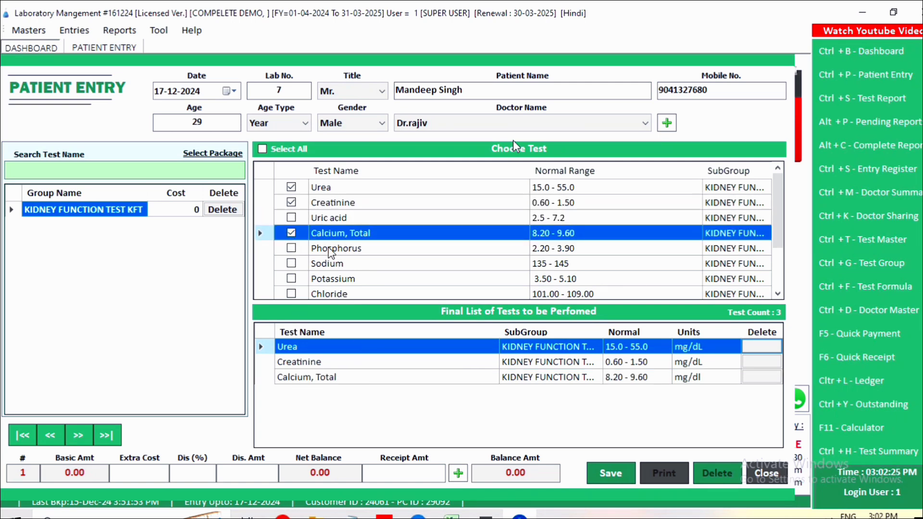
left_click(291, 217)
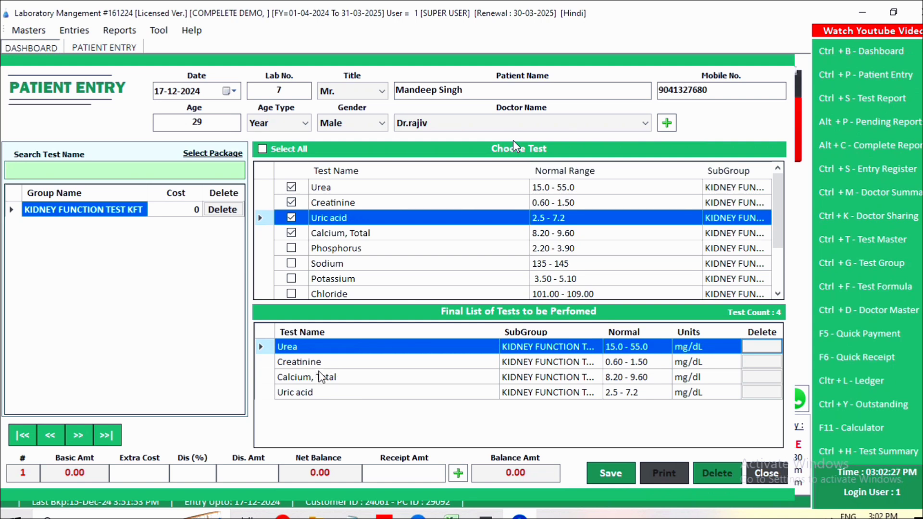
left_click(262, 149)
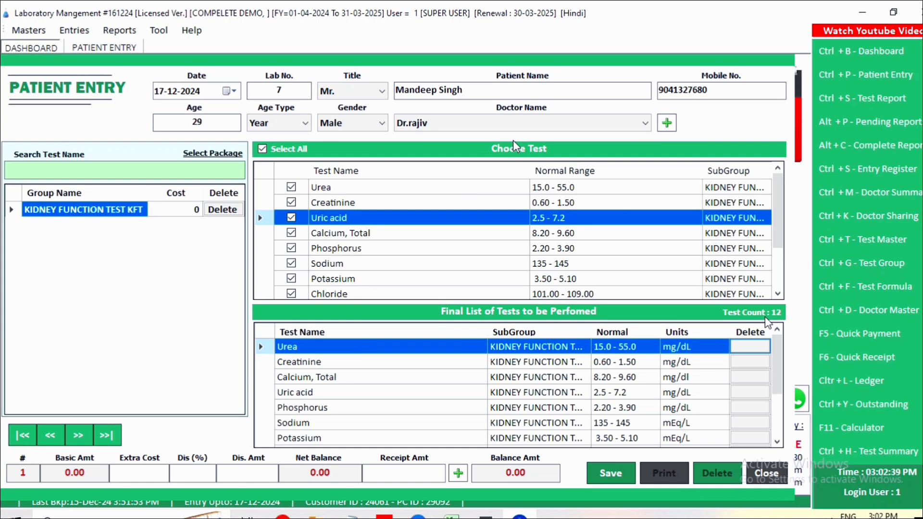
left_click(182, 212)
Step: Set the kidney function group's cost to 550 and check the basic amount and net balance
left_click(182, 212)
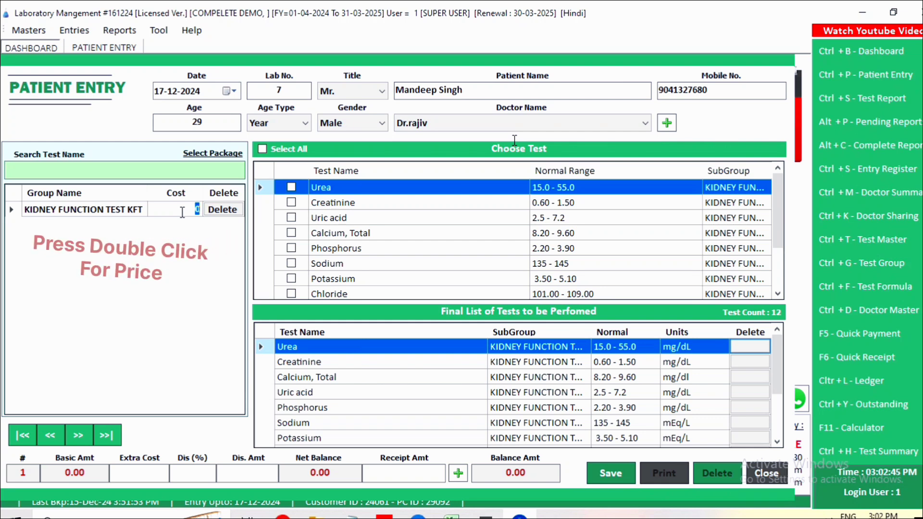
type("55")
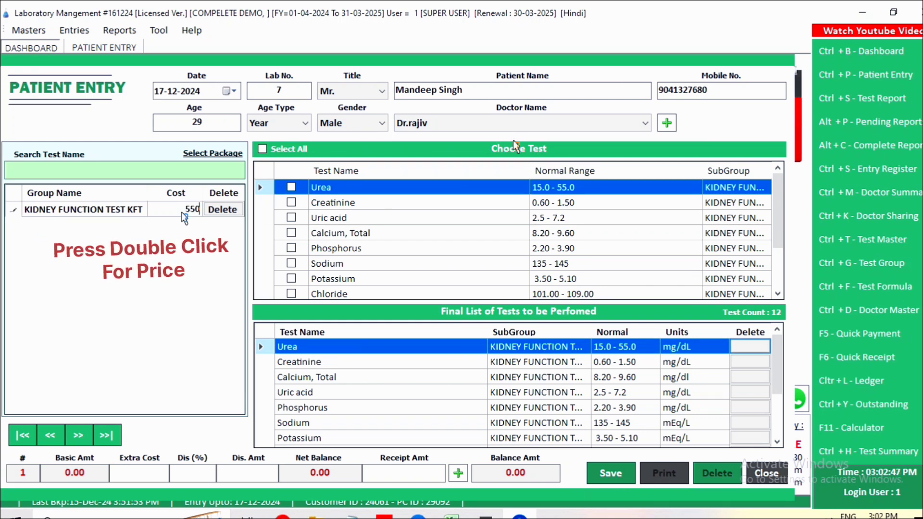
type("0")
key("Return")
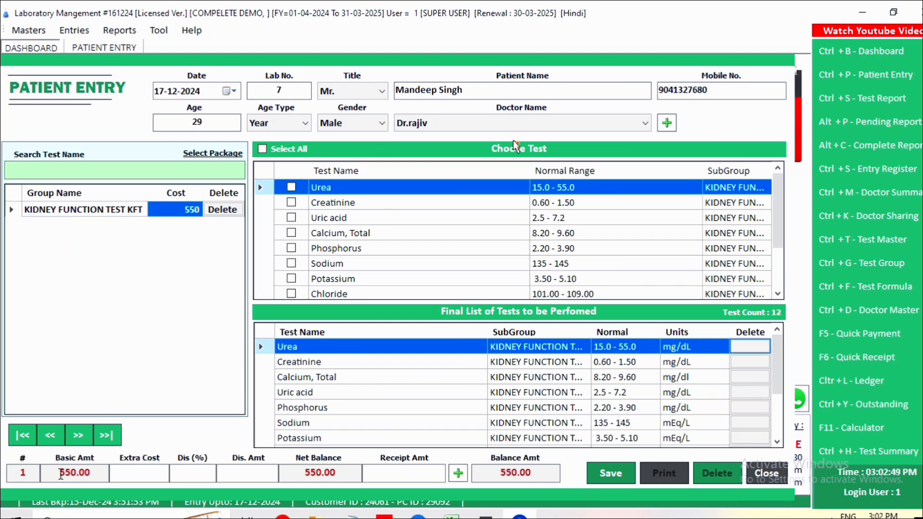
left_click_drag(59, 473, 98, 477)
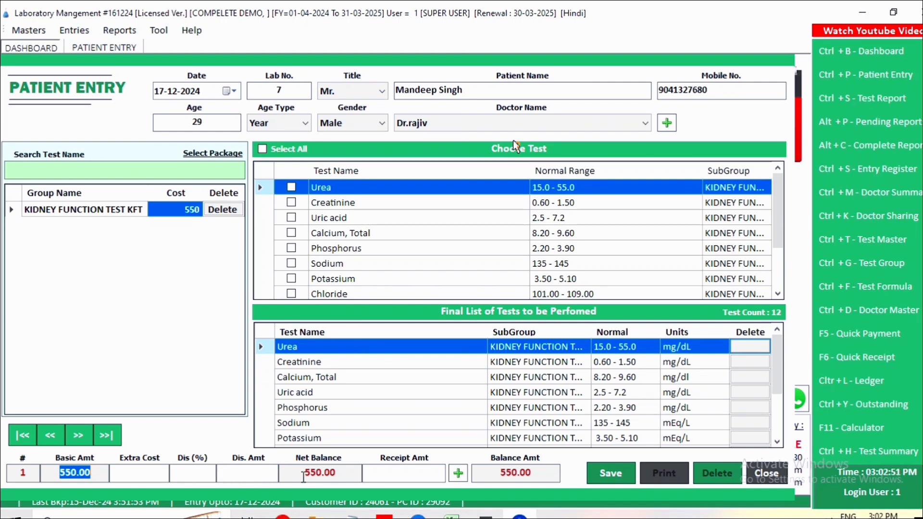
left_click_drag(303, 473, 346, 473)
Step: Search 'comple' and add COMPLETE BLOOD COUNT with all its tests selected
left_click(110, 172)
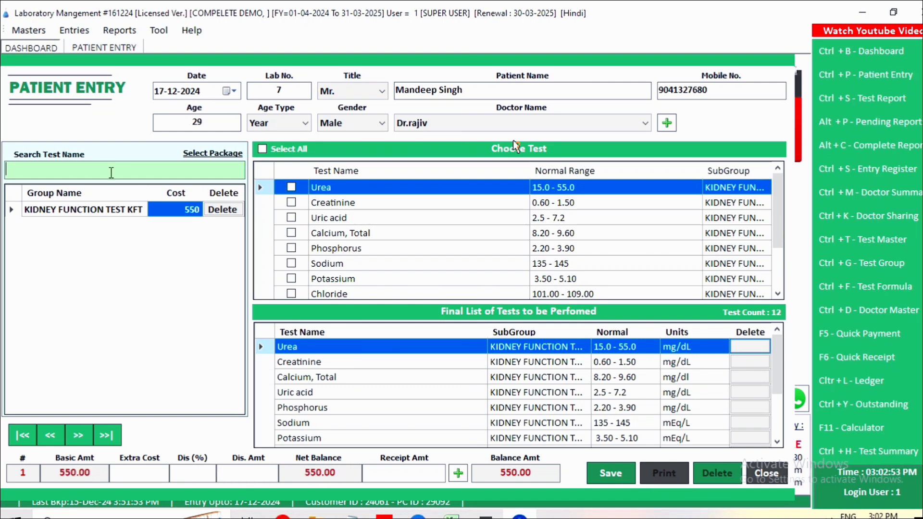
type("comple")
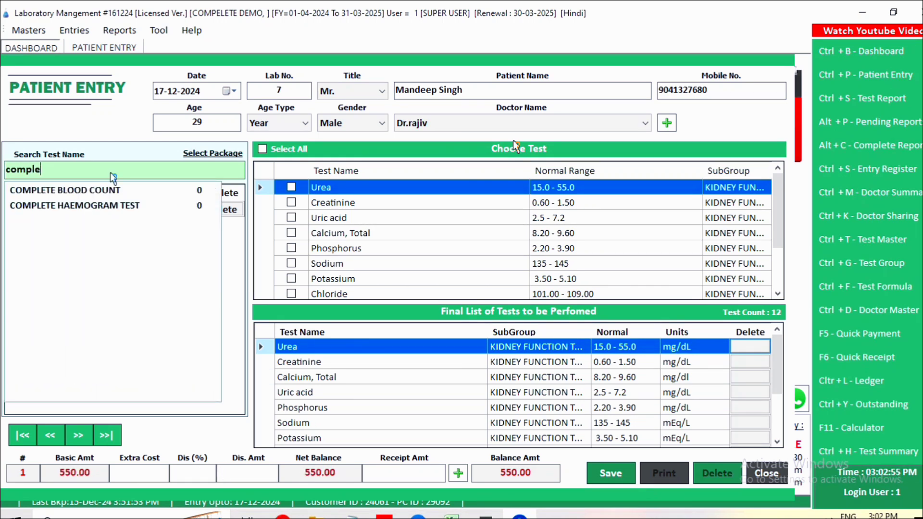
left_click(54, 193)
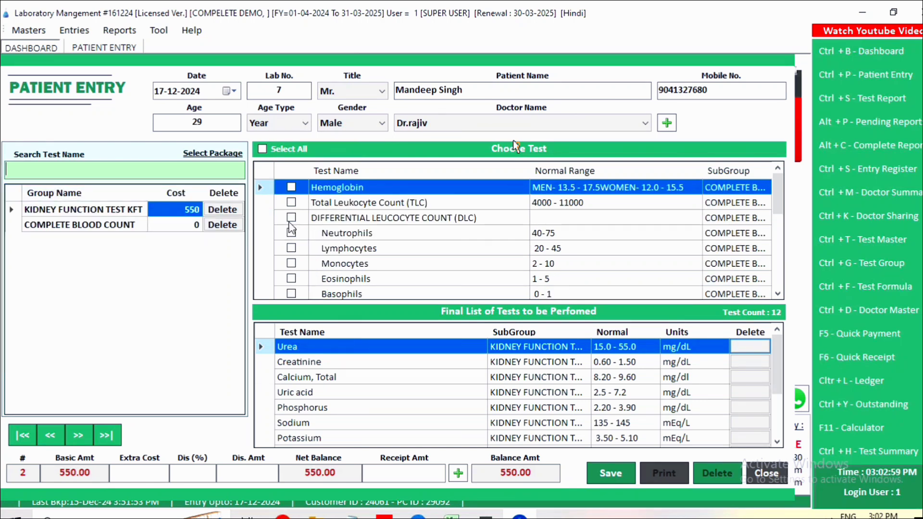
left_click(262, 149)
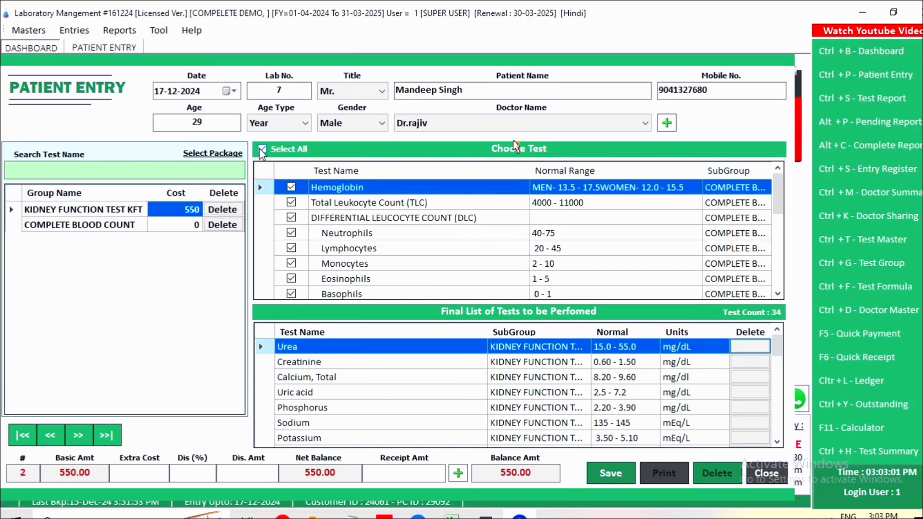
scroll(381, 277, "down", 1)
scroll(432, 343, "down", 3)
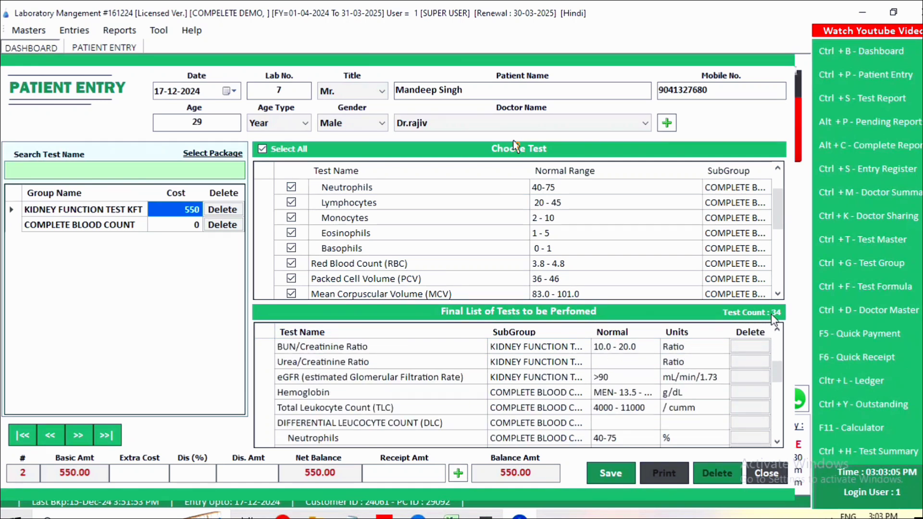
Step: Add CREATININE, SERUM, CALCIUM, SERUM and BLOOD SUGAR (F), selecting all fasting blood sugar tests
left_click(189, 171)
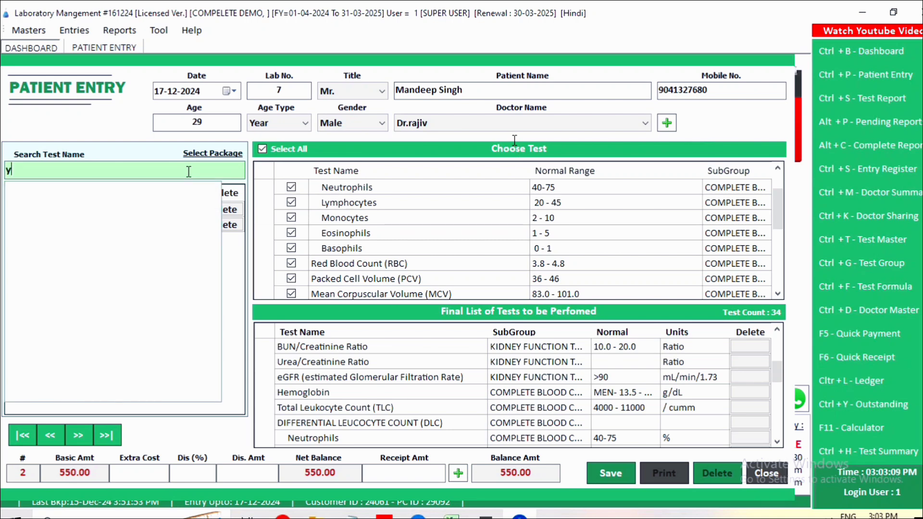
type("ure")
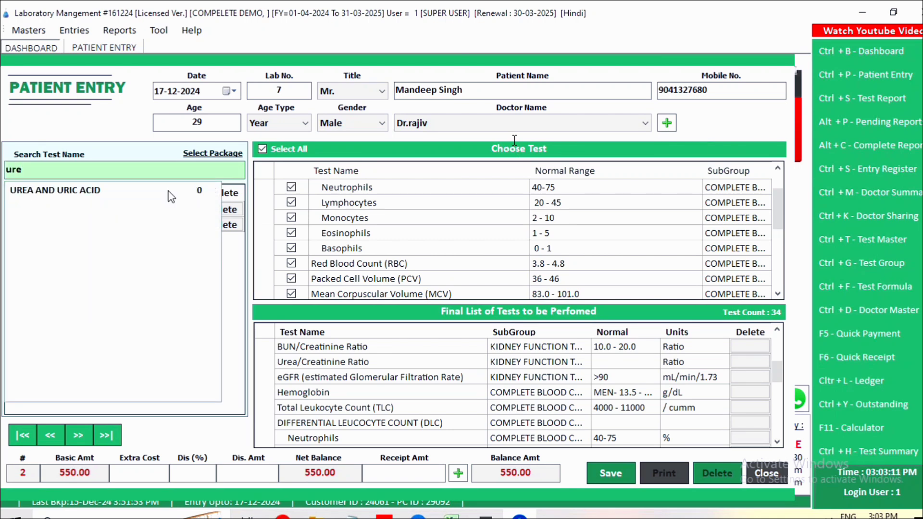
key("BackSpace")
key("BackSpace")
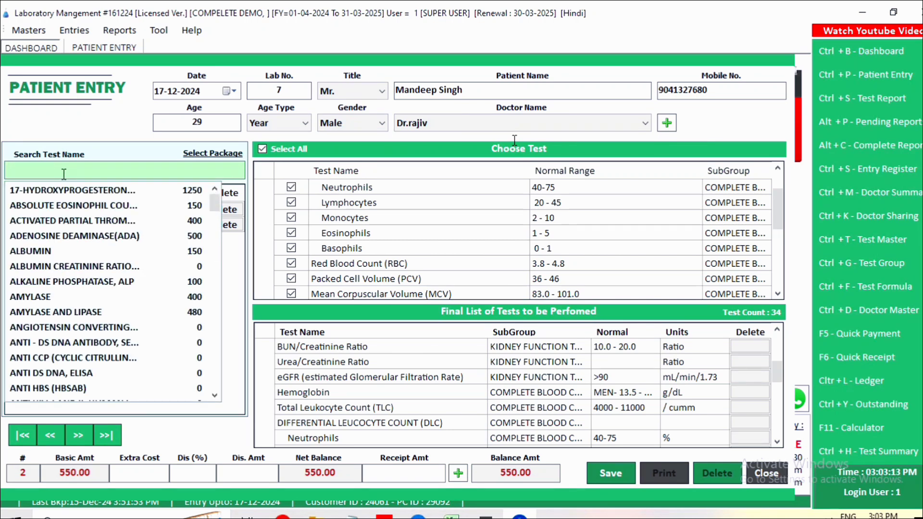
type("cr")
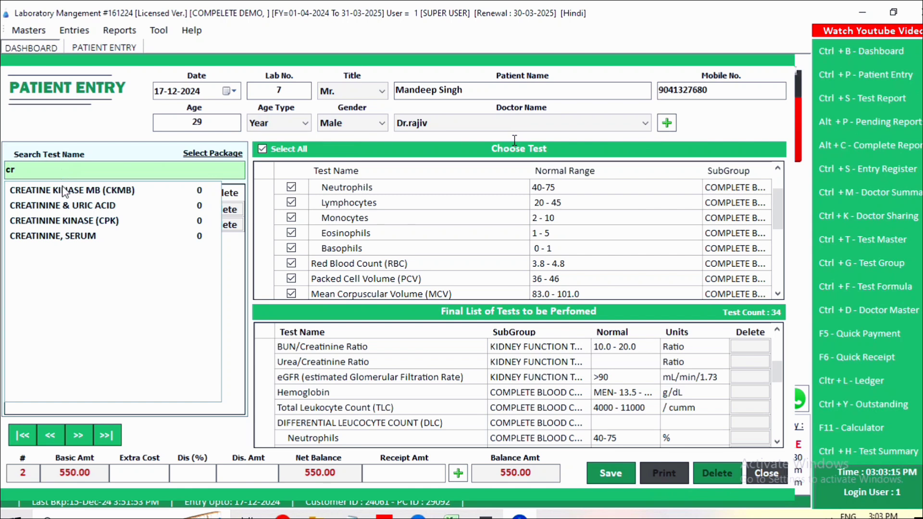
double_click(80, 247)
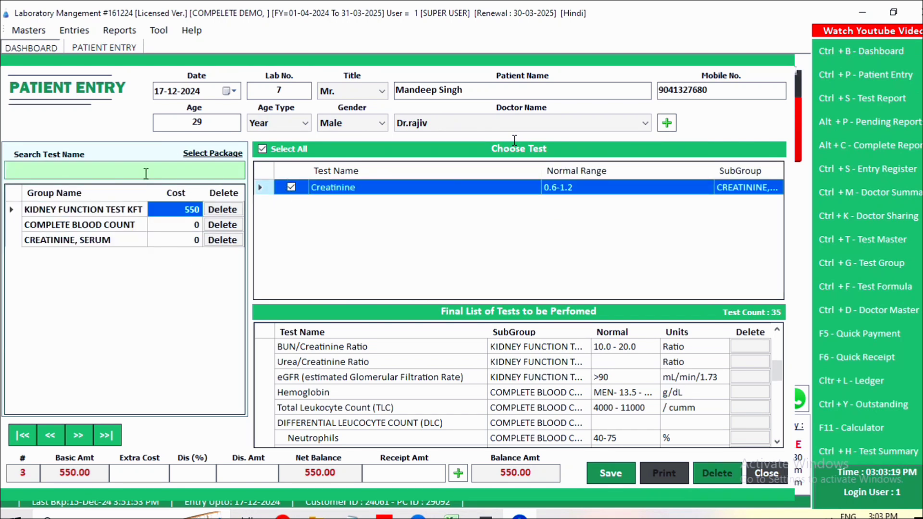
type("cal")
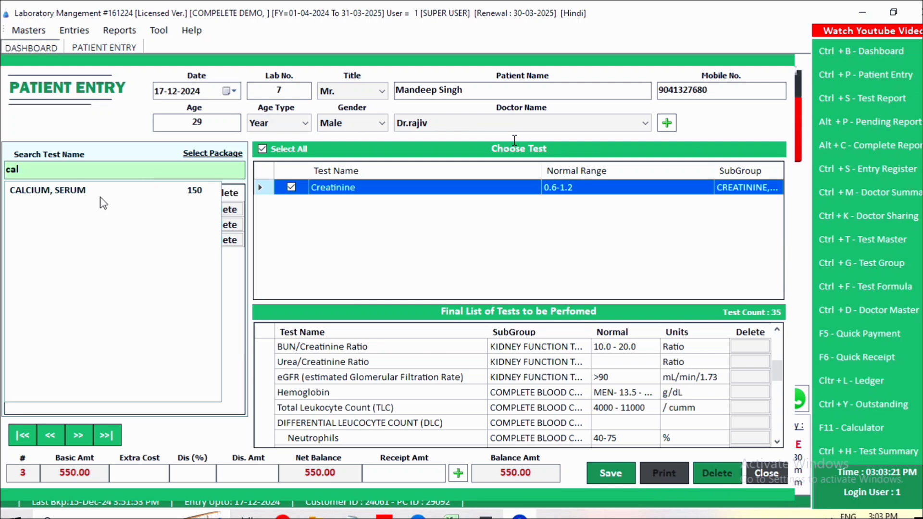
double_click(61, 191)
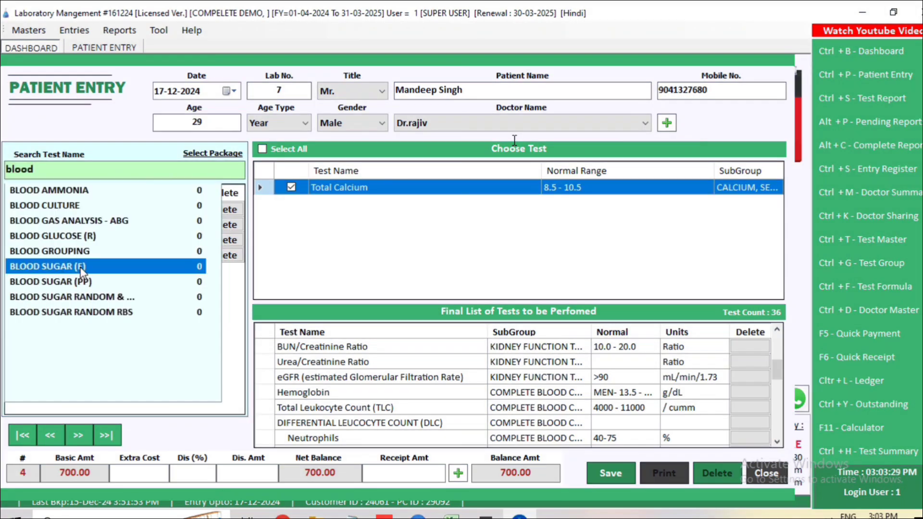
double_click(80, 267)
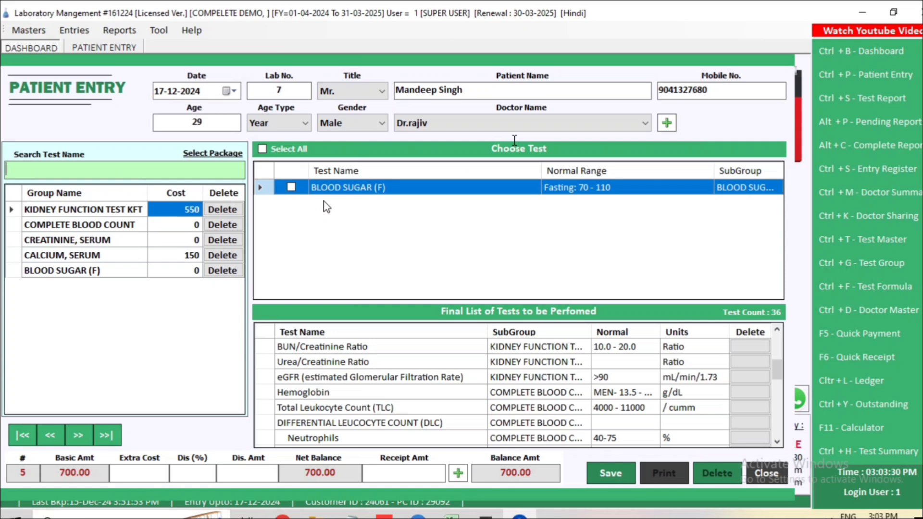
left_click(263, 149)
Step: Price COMPLETE BLOOD COUNT at 250 and CREATININE, SERUM at 50, then confirm basic amount and net balance are 1000.00
left_click(170, 223)
left_click(170, 223)
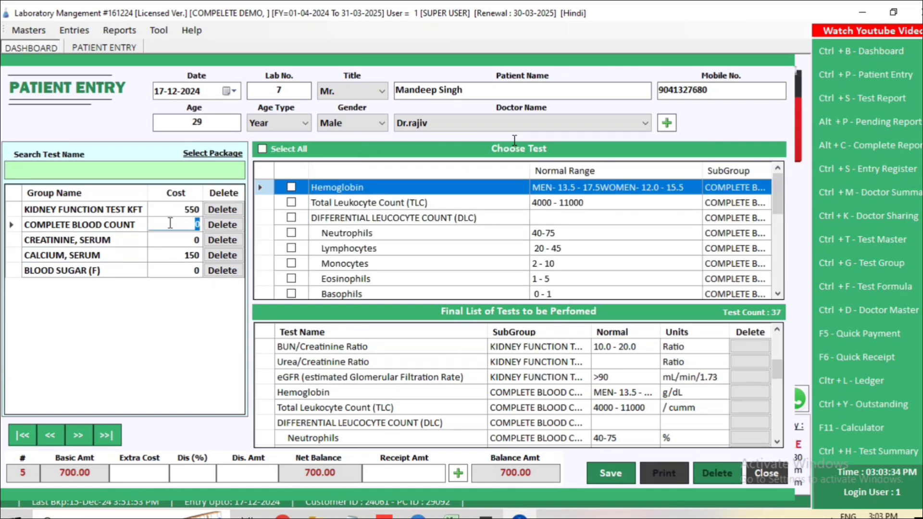
type("2")
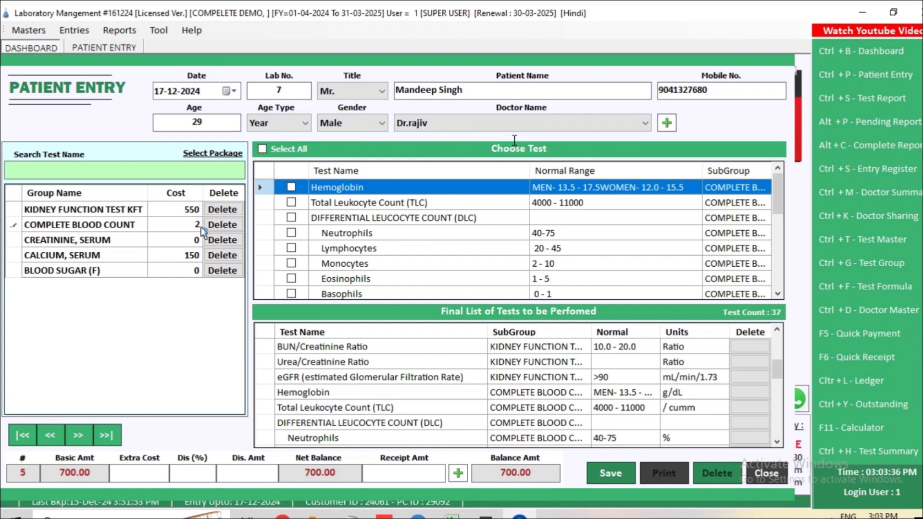
type("50")
key("Return")
left_click(194, 240)
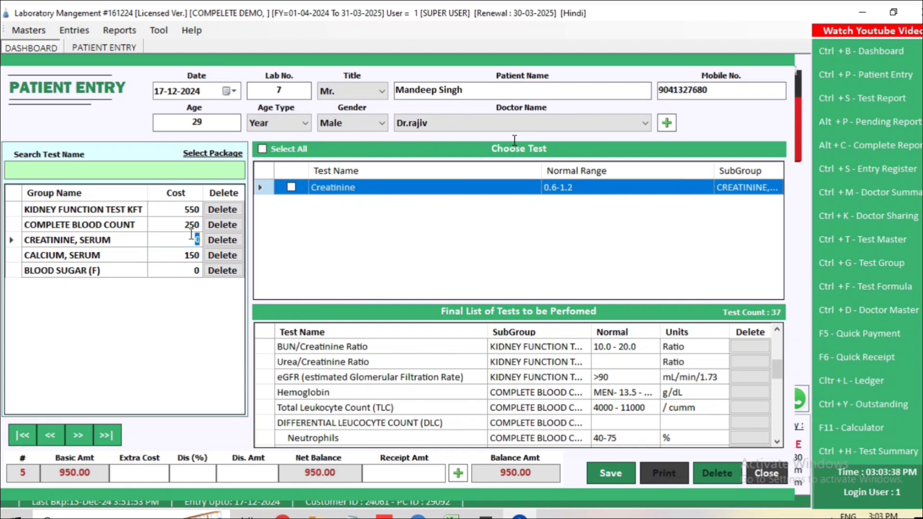
type("50")
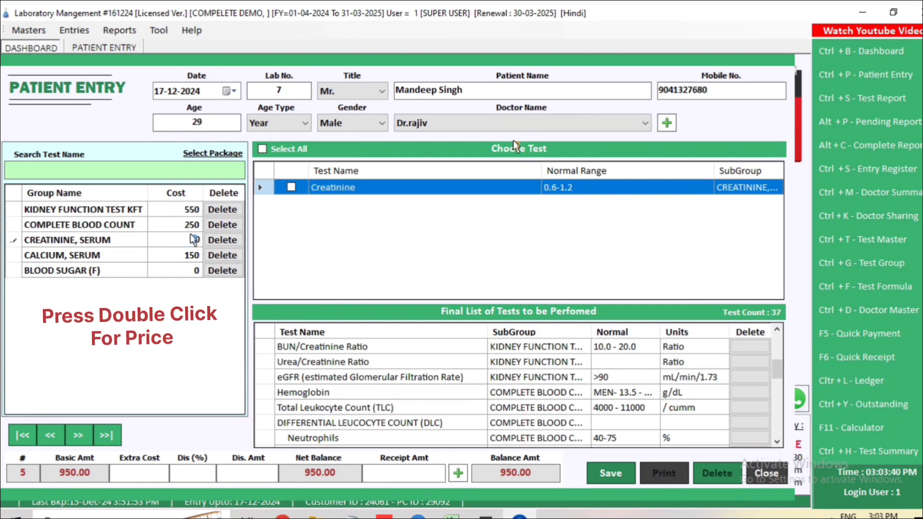
key("Return")
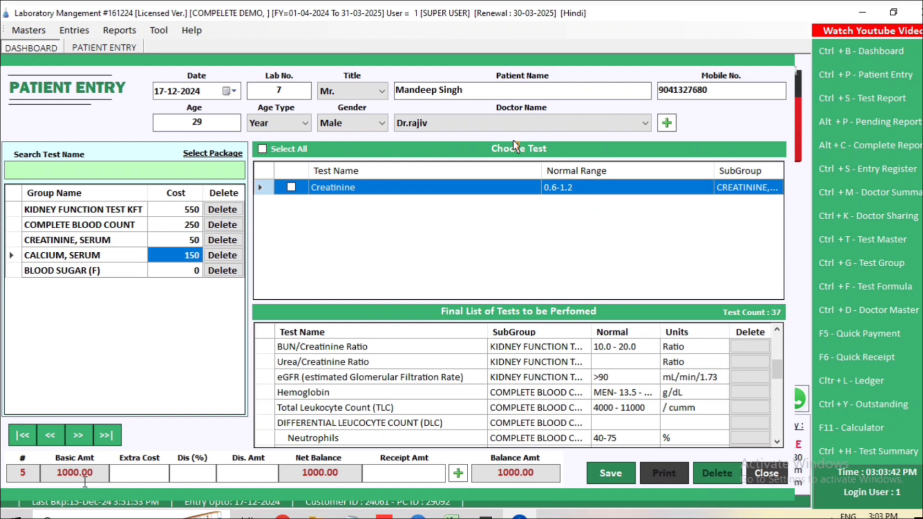
left_click(55, 470)
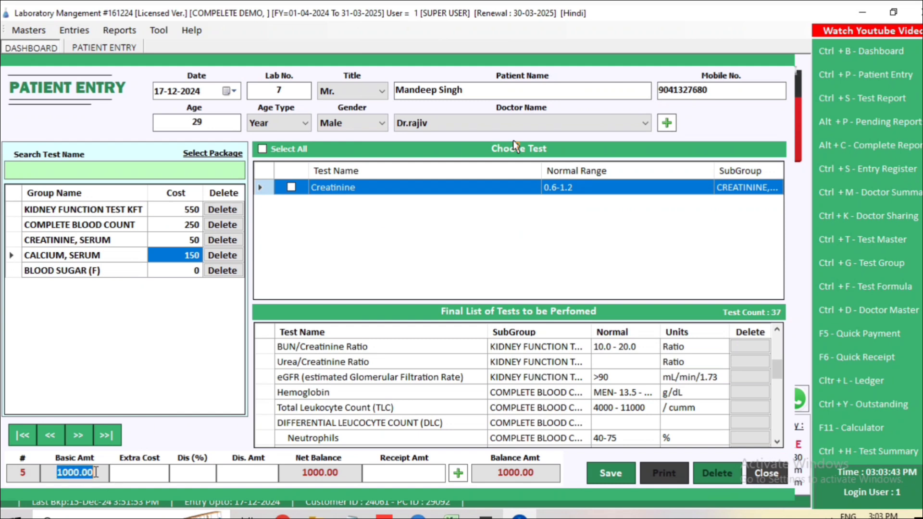
left_click(297, 474)
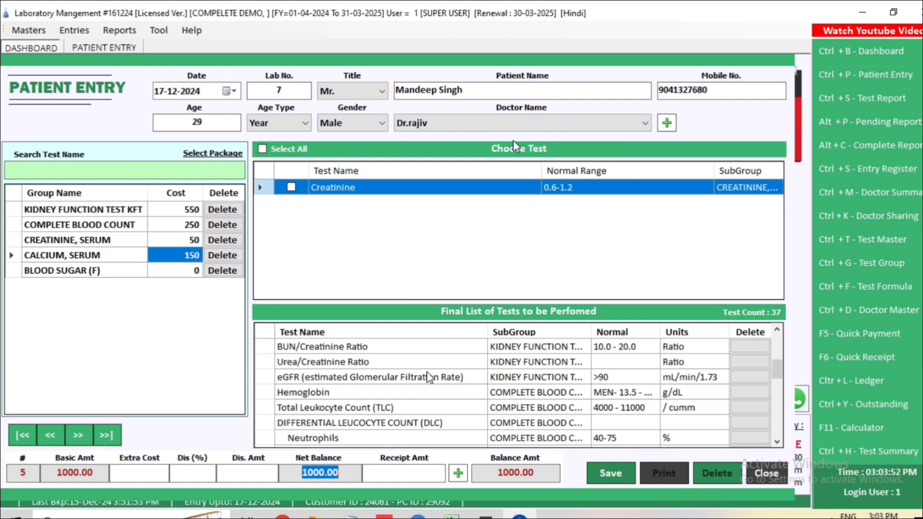
Step: Save the patient entry, then accept both the receipt preview and test report prompts
left_click(610, 475)
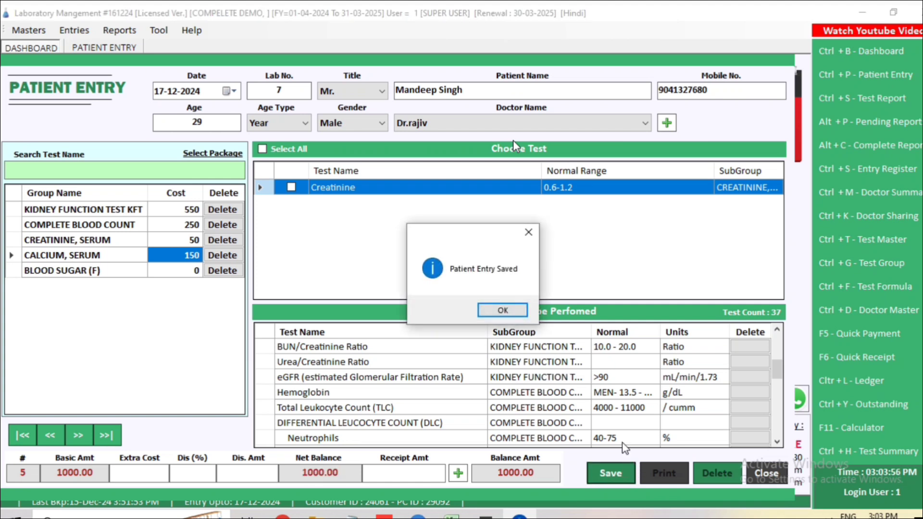
left_click(502, 310)
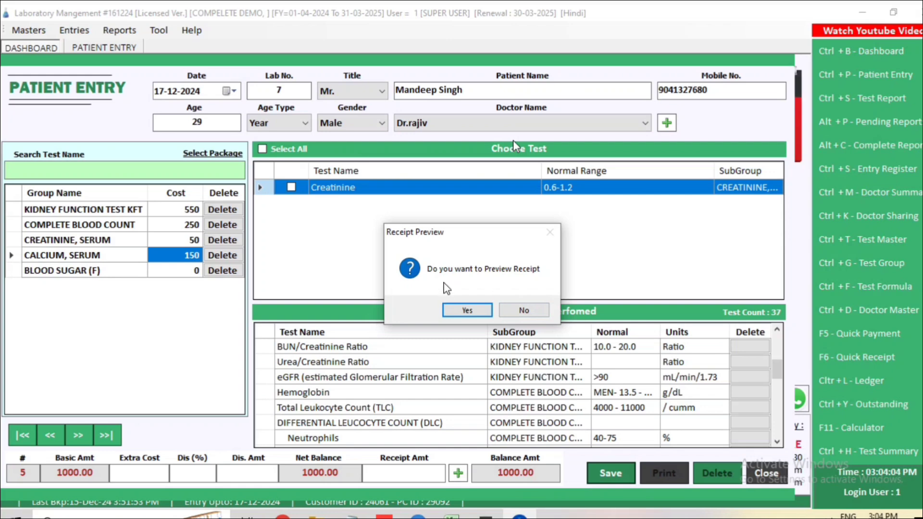
left_click(467, 311)
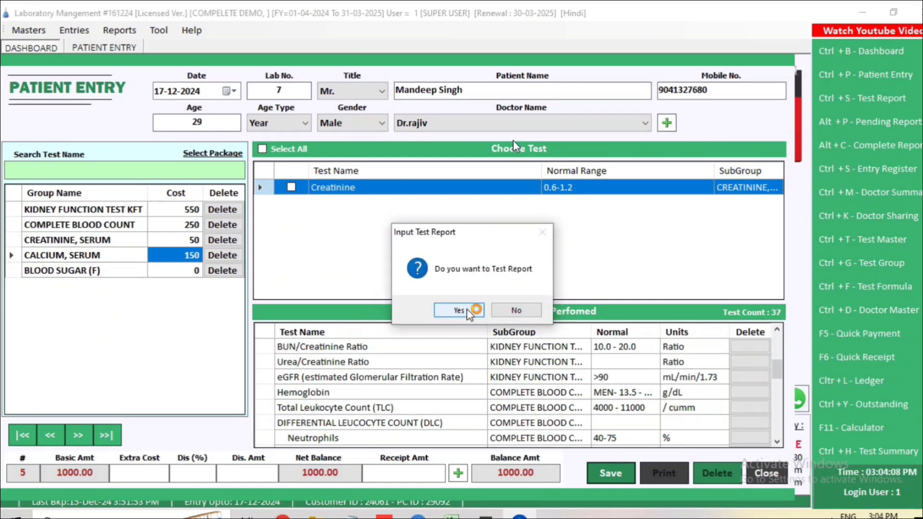
left_click(467, 310)
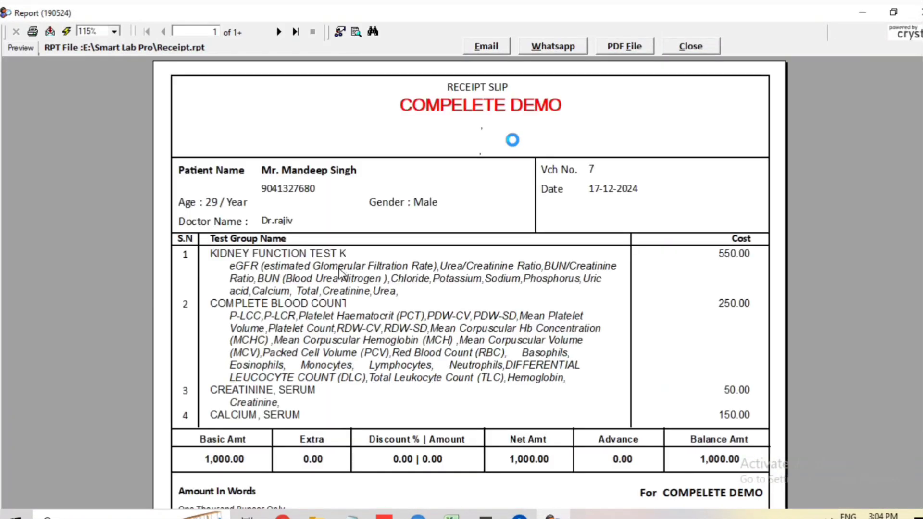
Step: Review the receipt preview, checking the kidney function test line and its 550.00 cost
scroll(268, 310, "down", 3)
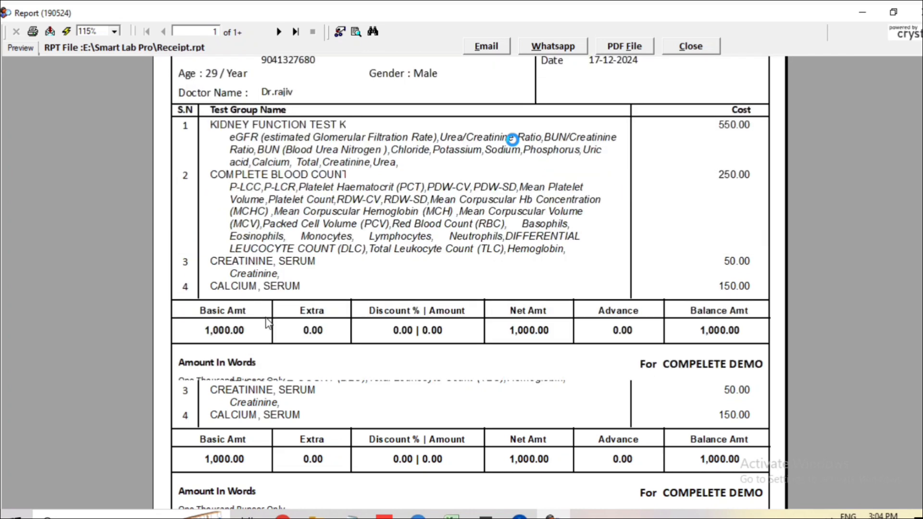
scroll(448, 106, "up", 3)
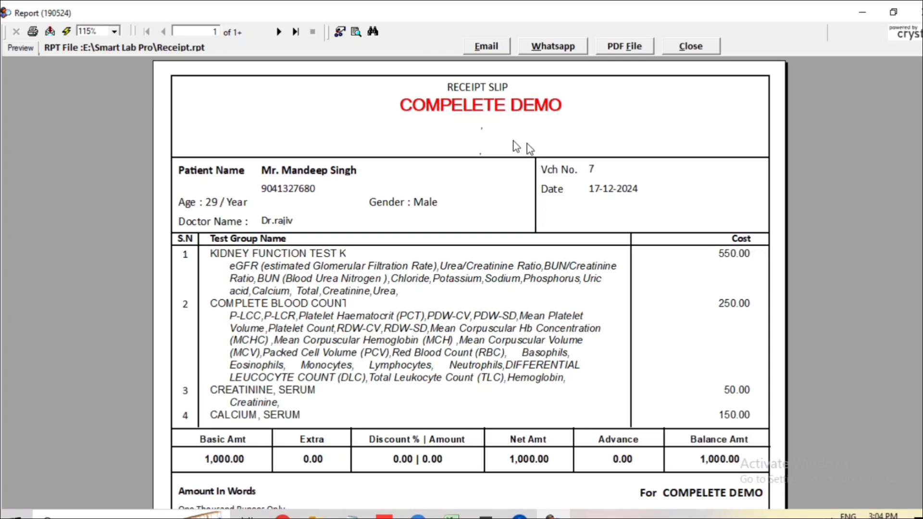
left_click(337, 254)
left_click(707, 262)
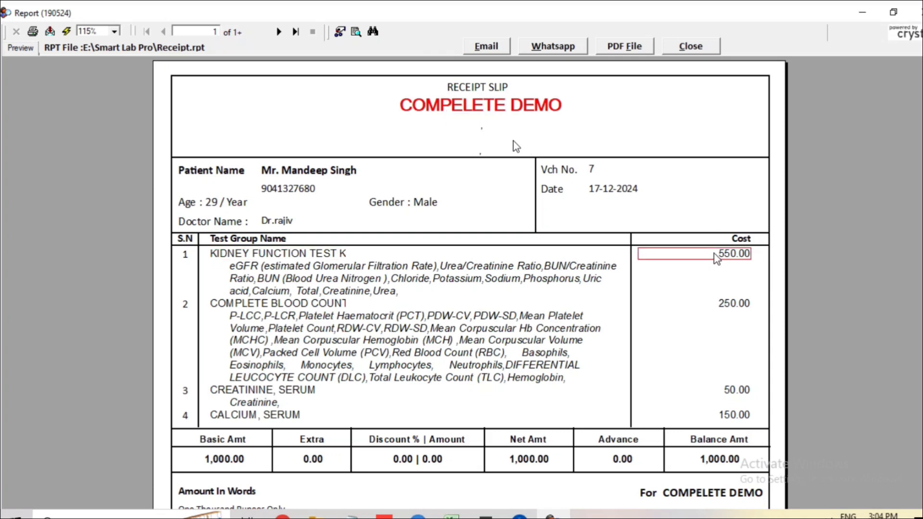
scroll(403, 371, "down", 5)
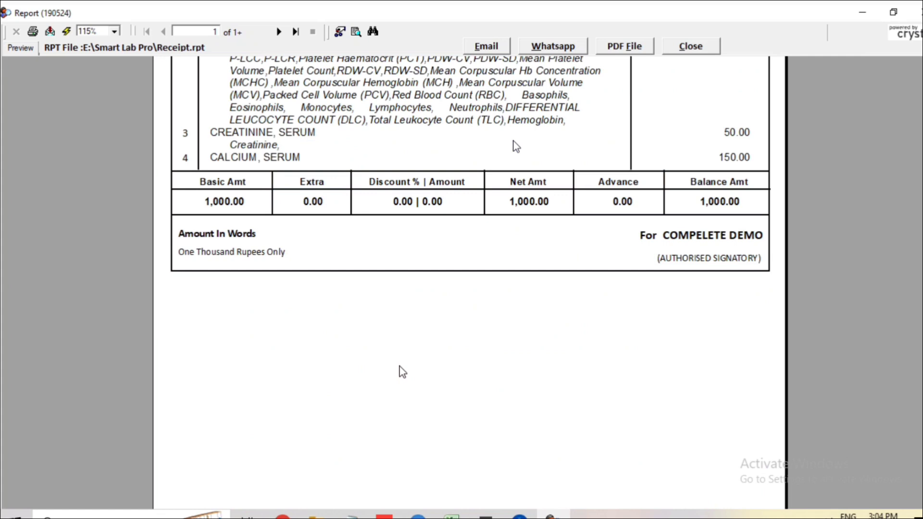
scroll(403, 371, "up", 3)
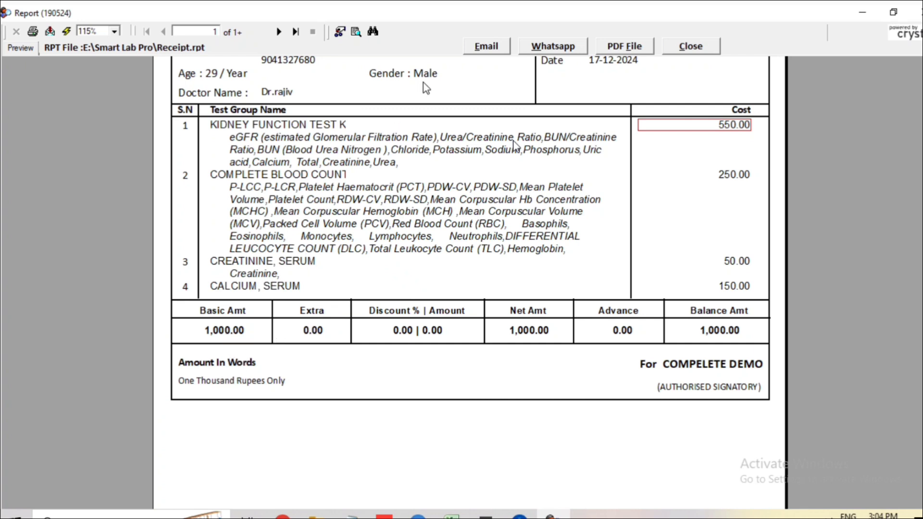
Step: Cancel printing the receipt and close the receipt preview
left_click(33, 32)
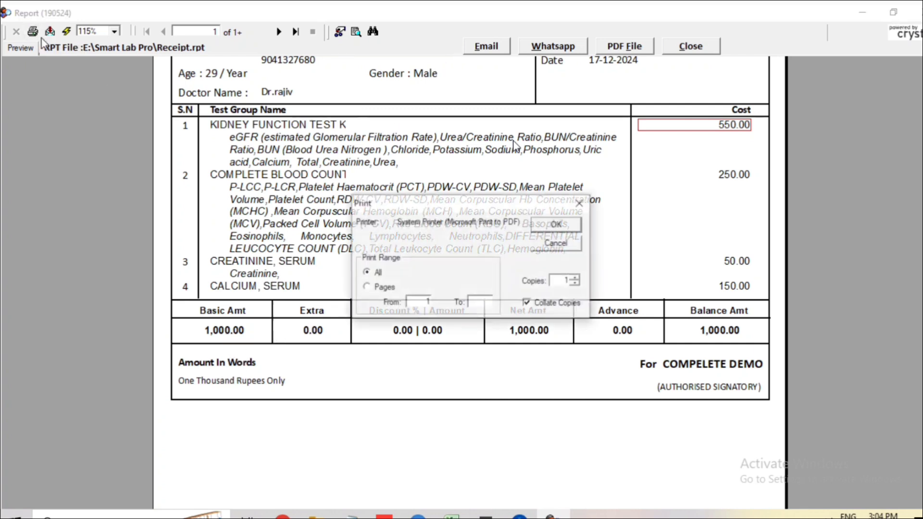
left_click(554, 243)
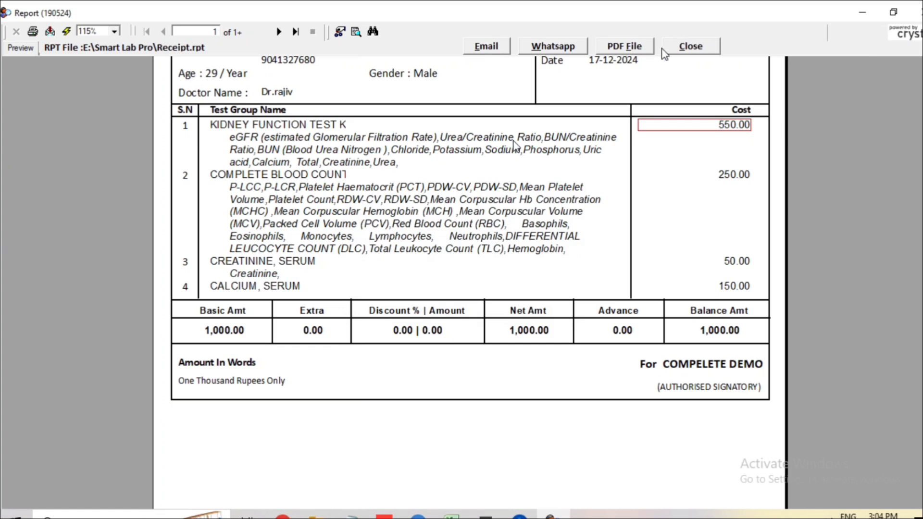
left_click(691, 47)
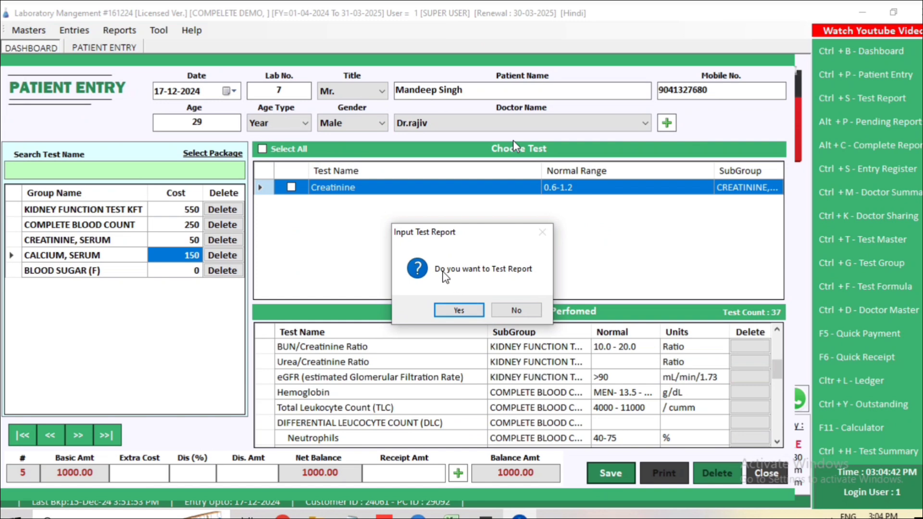
Step: Open the test report and enter Urea 25, Creatinine 1.60 and Uric acid 3.2
left_click(459, 310)
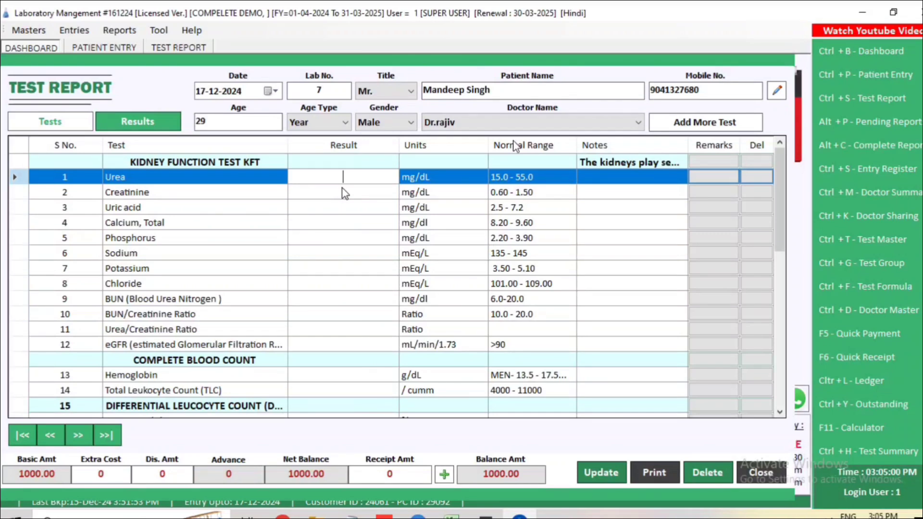
type("25")
key("Return")
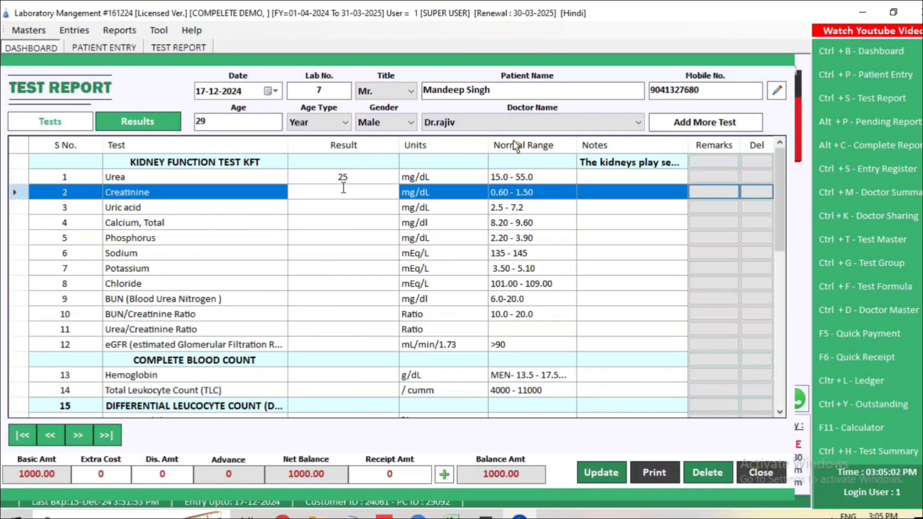
left_click(531, 181)
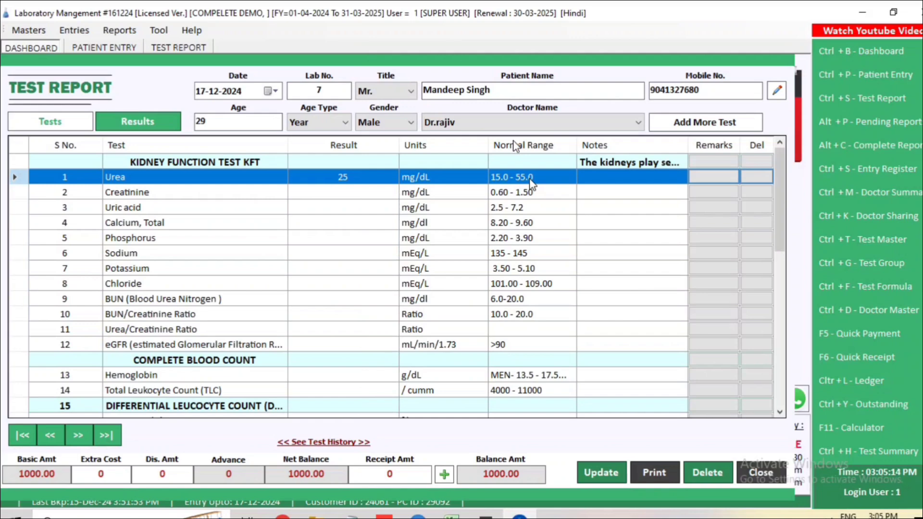
left_click(342, 193)
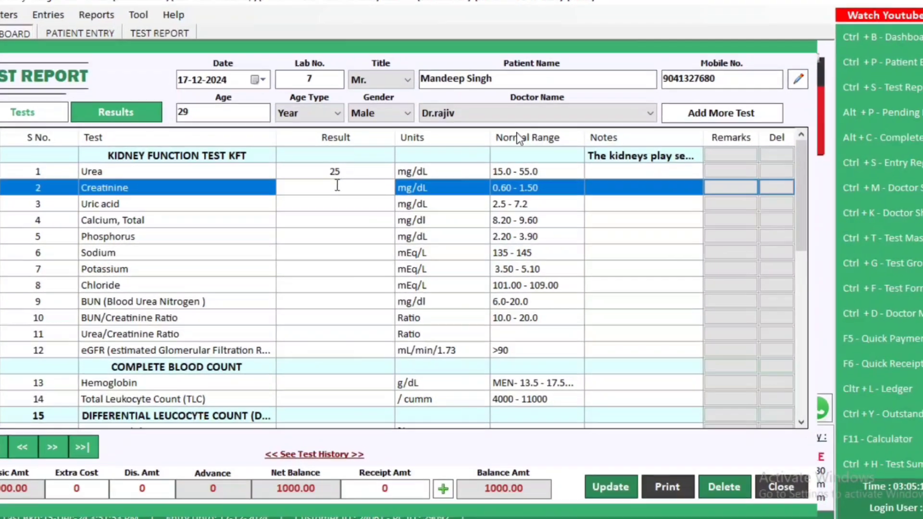
type("1.60")
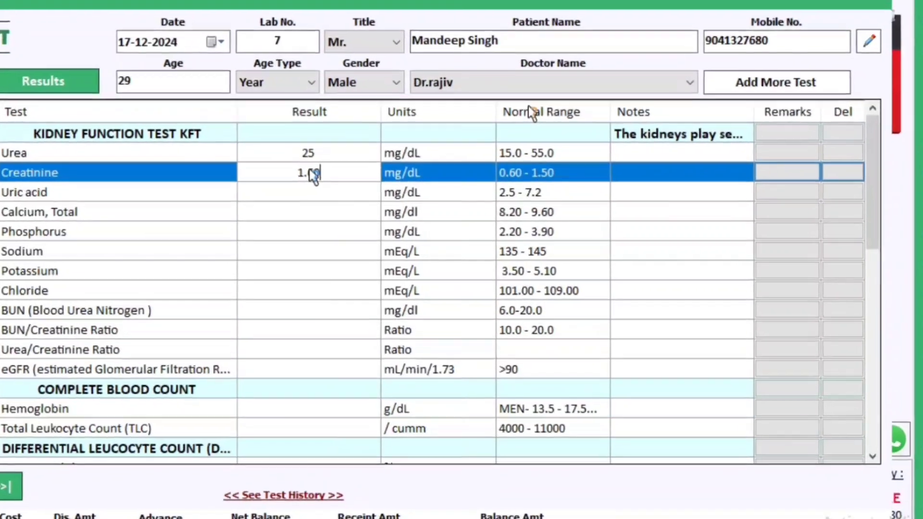
key("Return")
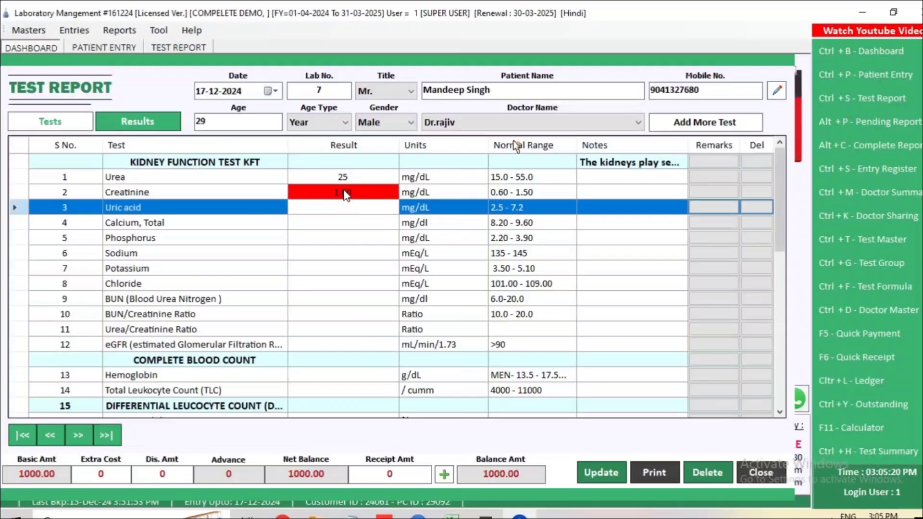
type("3.2")
key("Return")
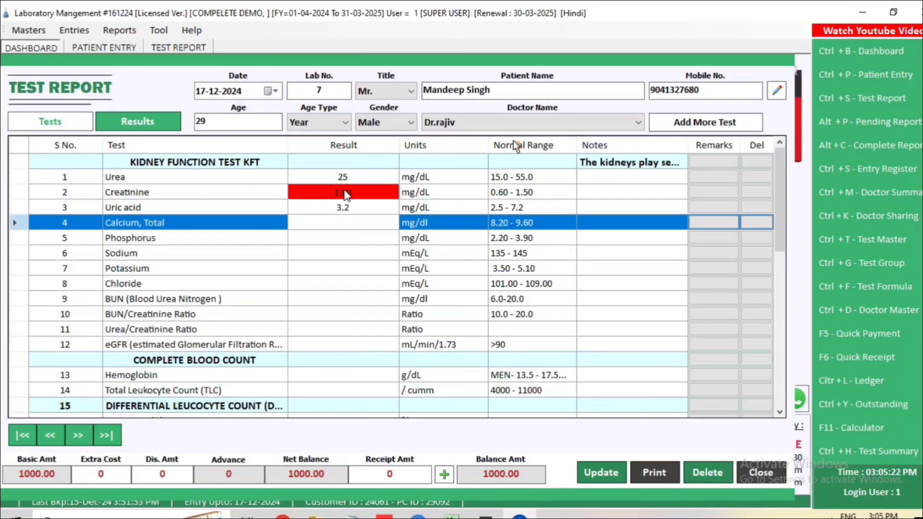
Step: Enter Calcium, Total 7.90 and Hemoglobin 12.5 in the Result column
left_click(360, 196)
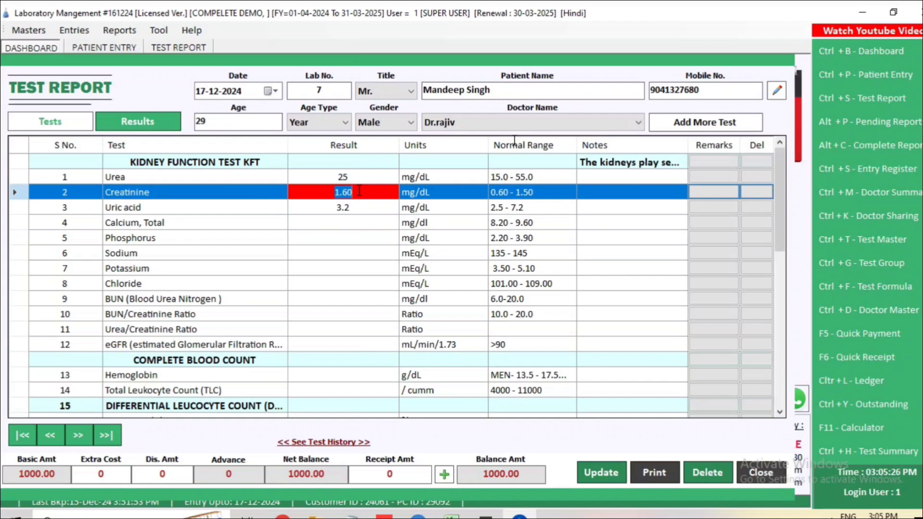
left_click(350, 210)
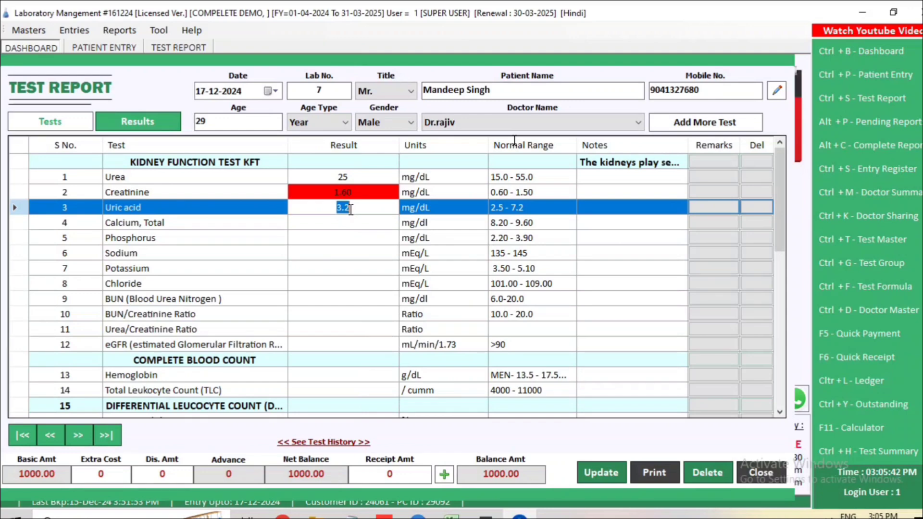
key("Return")
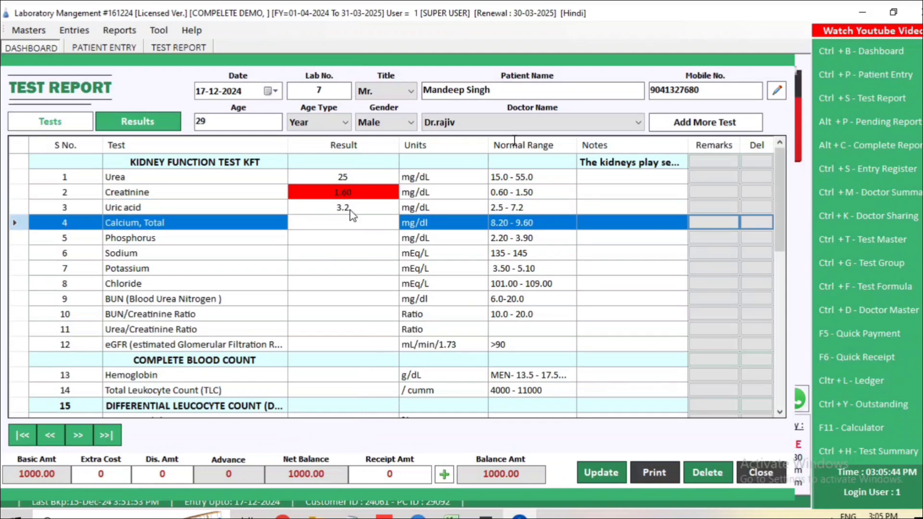
type("7.9")
key("Return")
key("Return")
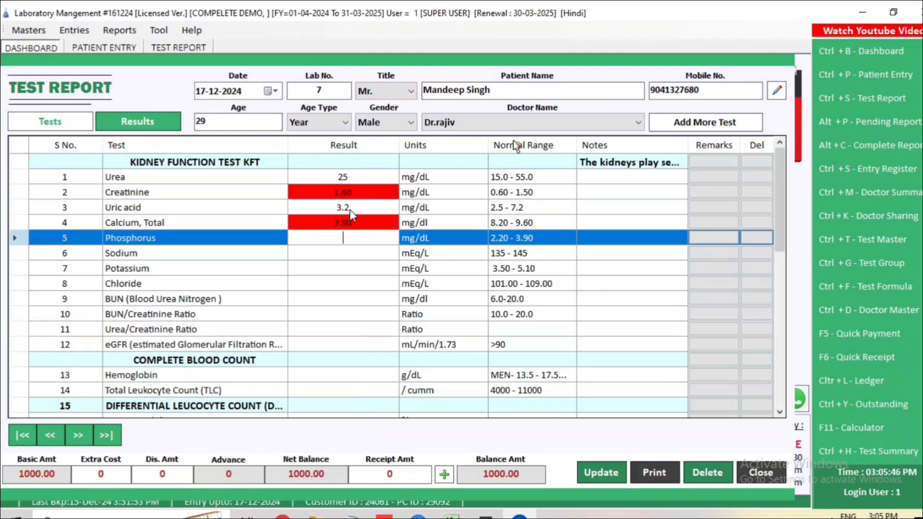
key("Return")
key("Return")
key("Return")
key("Return")
key("Return")
key("Return")
key("Return")
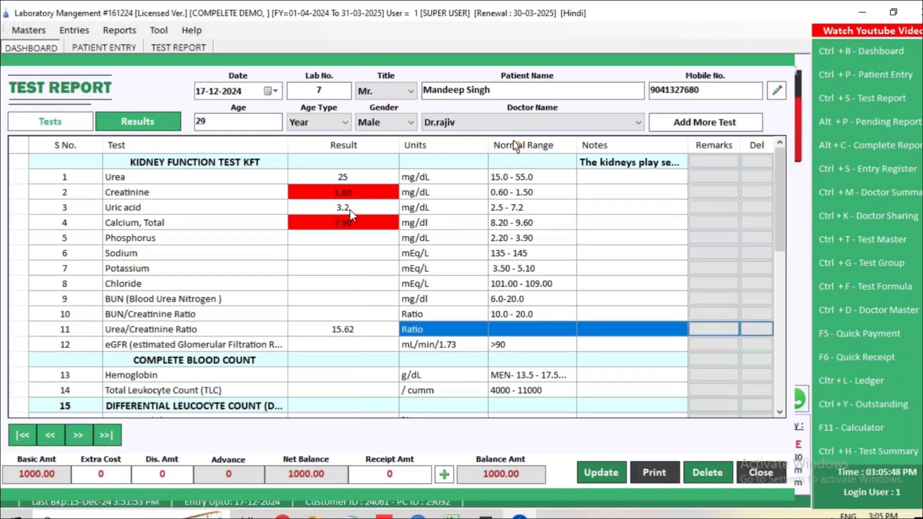
key("Return")
type("12.")
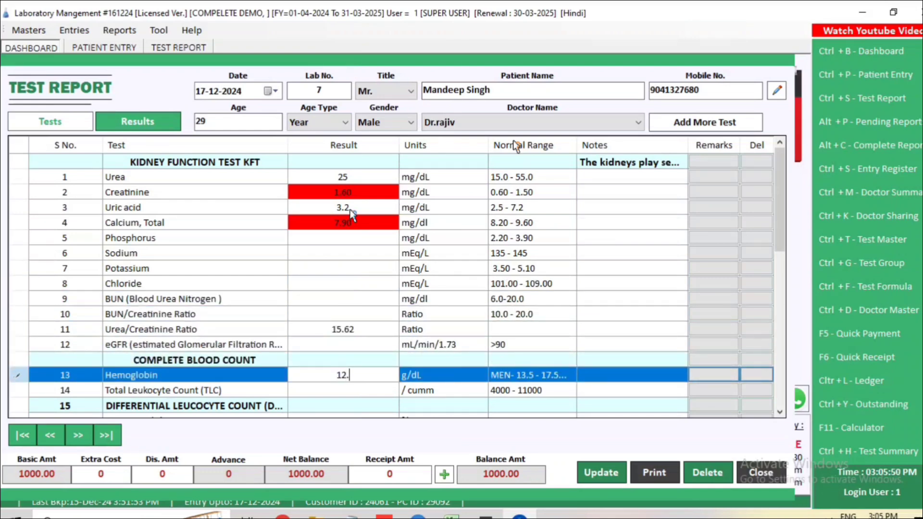
type("5")
key("Return")
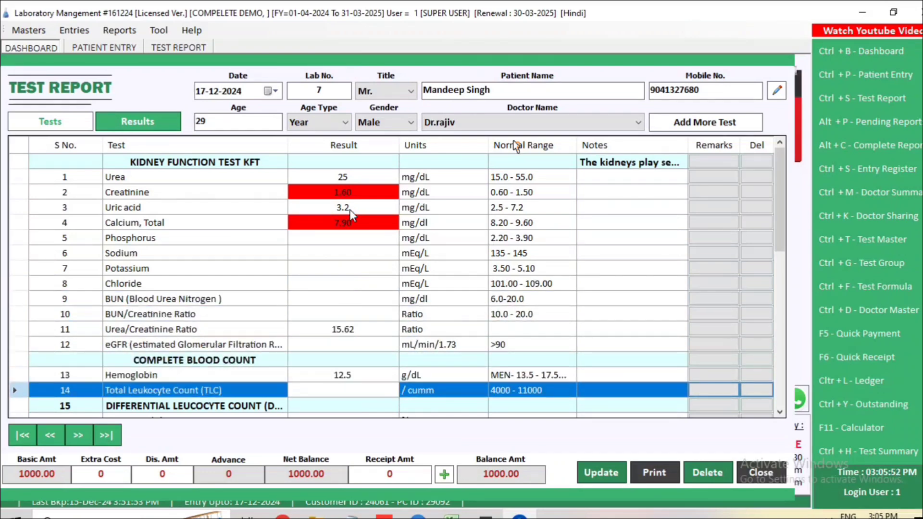
Step: Enter Neutrophils 42 and Lymphocytes 35 in the Differential Leucocyte Count group
scroll(353, 216, "down", 2)
left_click(189, 319)
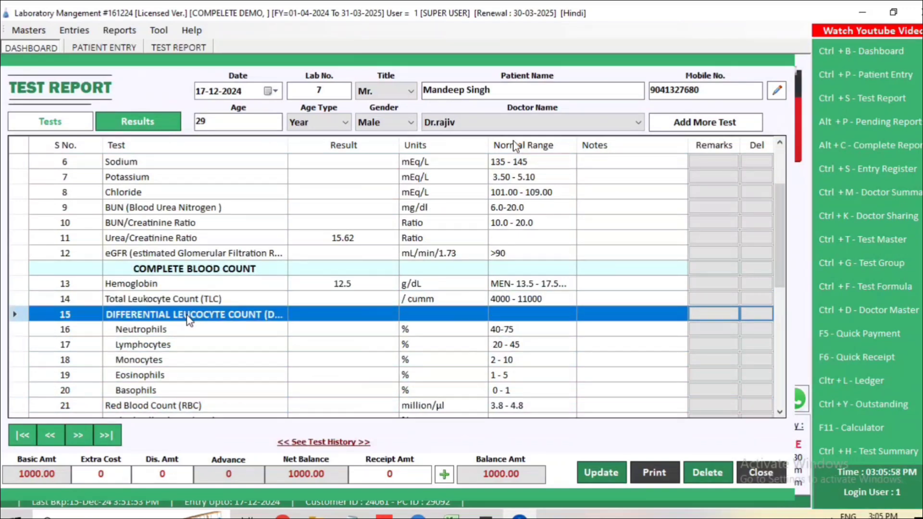
scroll(171, 299, "down", 1)
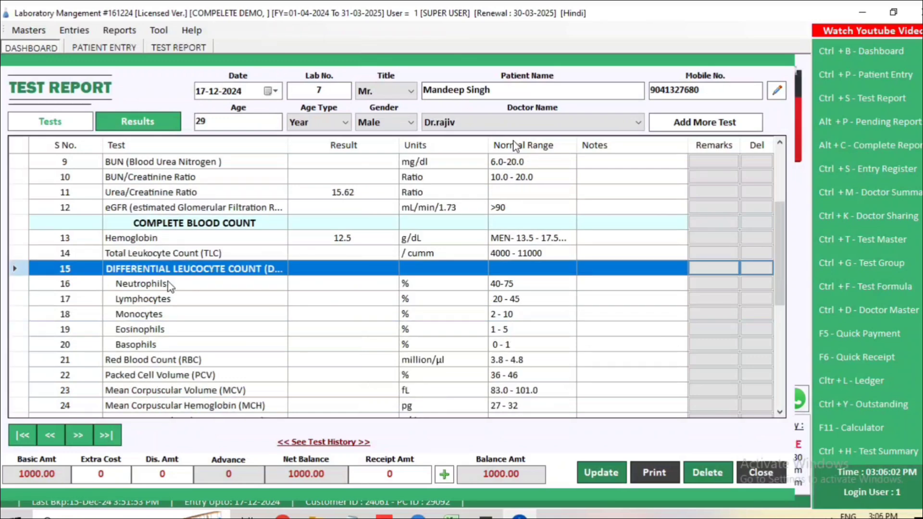
left_click(330, 283)
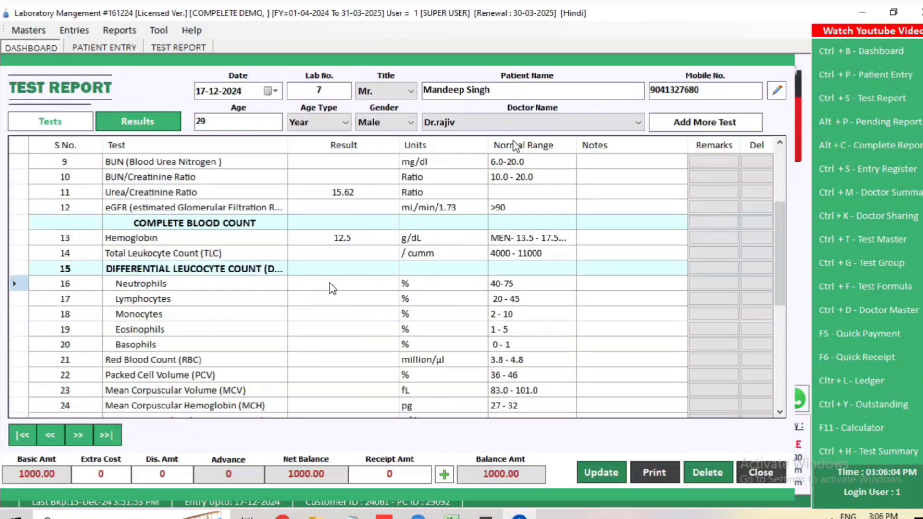
type("42")
key("Return")
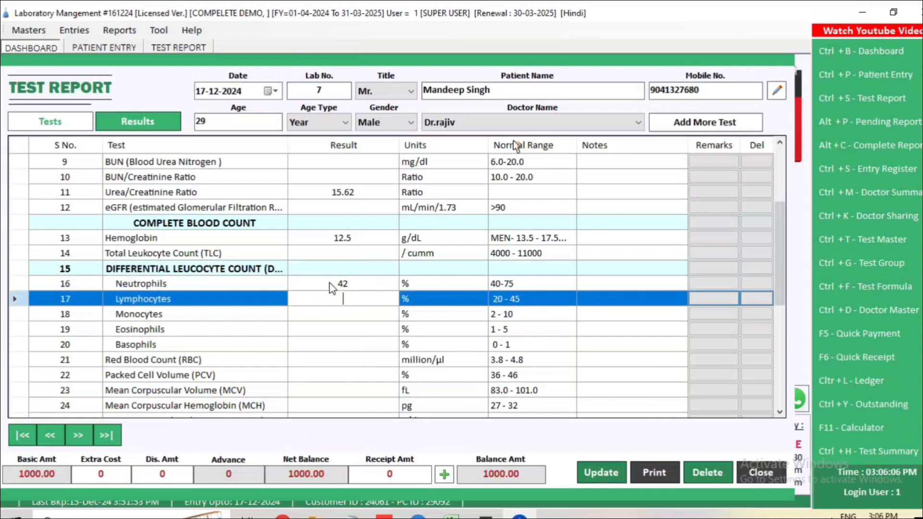
type("35")
key("Return")
key("Down")
key("Down")
key("Down")
key("Down")
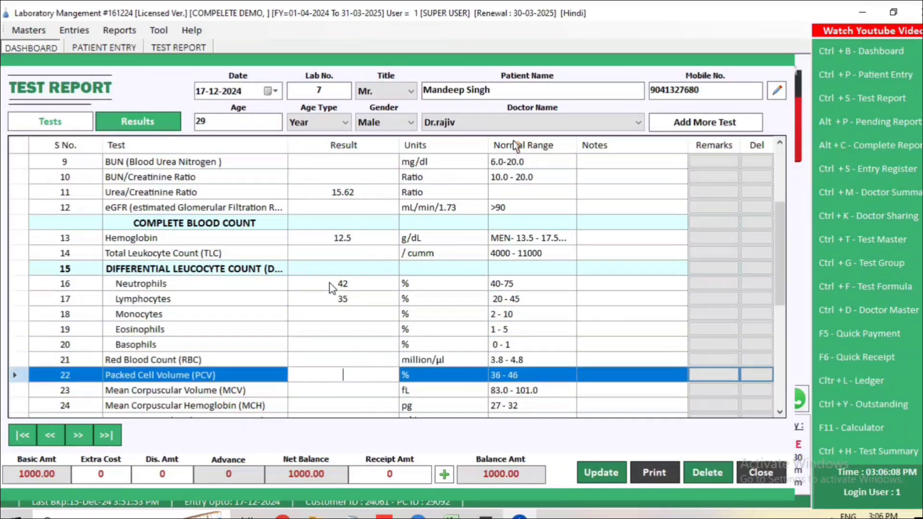
key("Down")
key("Down")
key("Down")
key("Down")
key("Down")
key("Down")
key("Down")
key("Down")
key("Down")
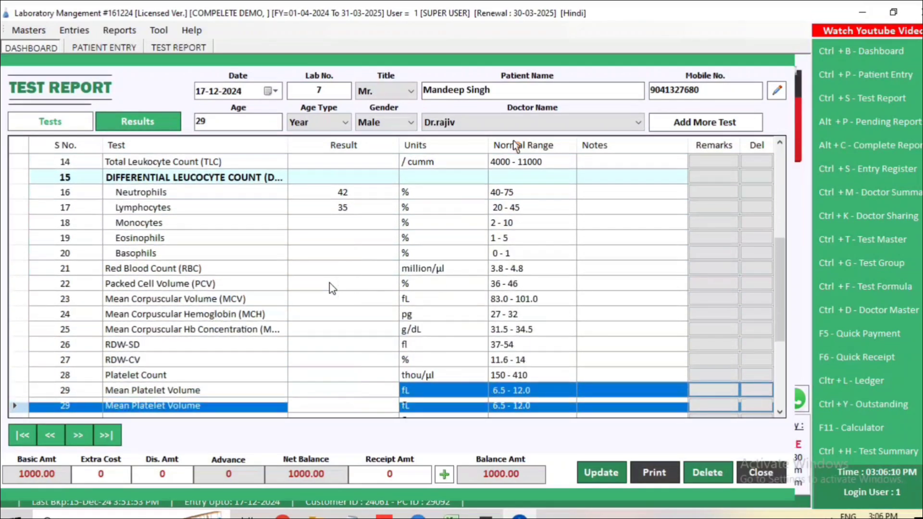
key("Down")
key("Down")
key("Down")
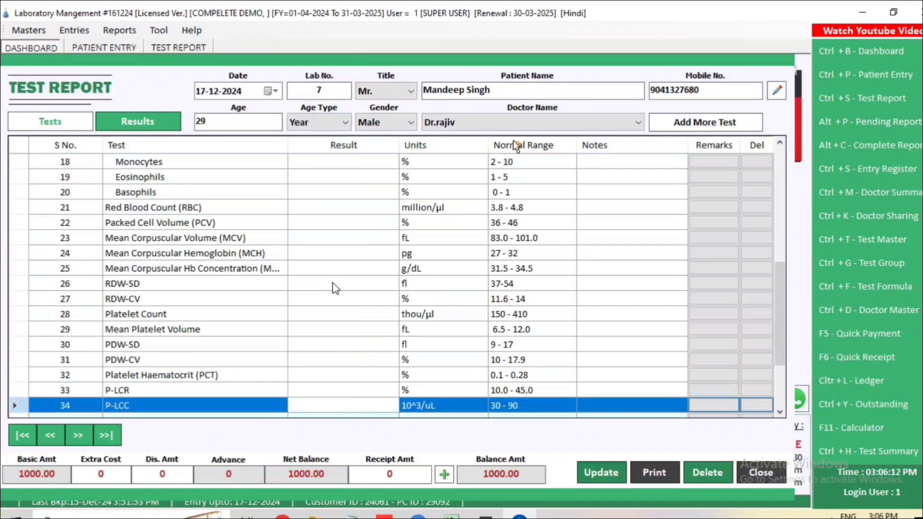
Step: Update the test report, acknowledge 'Test Report Saved', and agree to print the reports
left_click(601, 473)
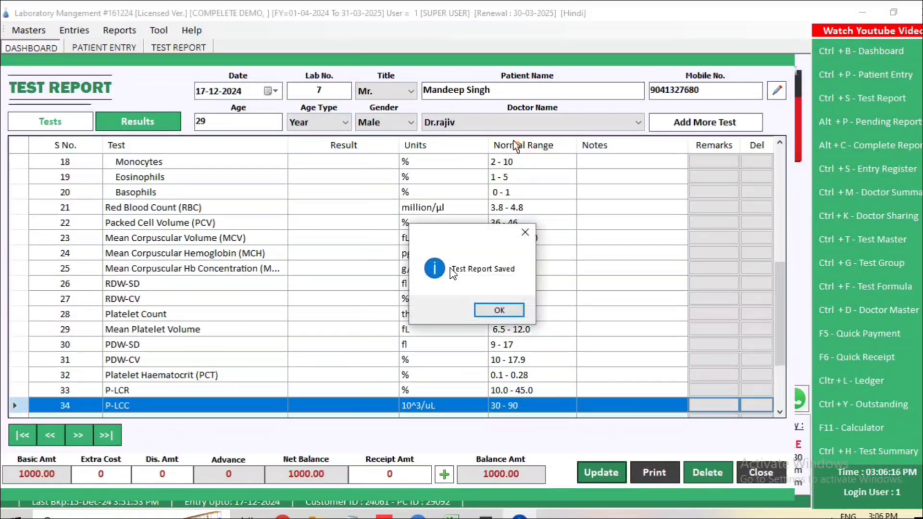
left_click(498, 310)
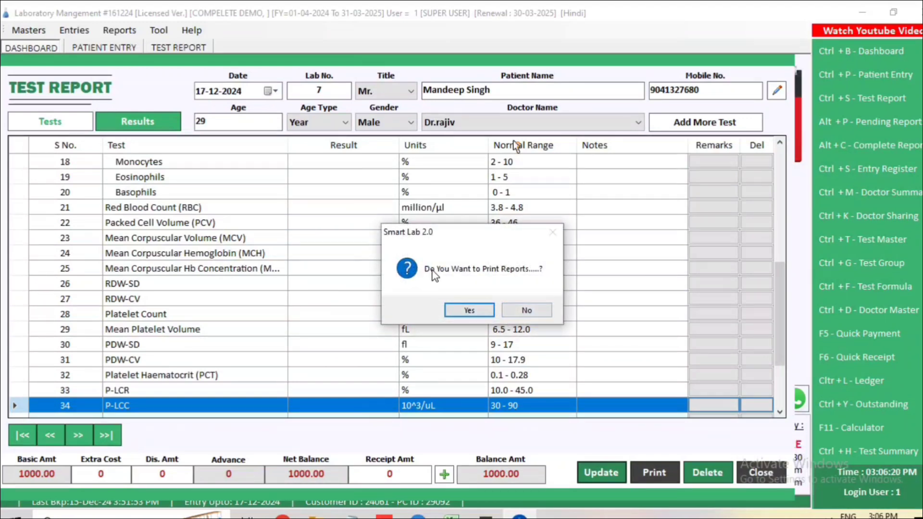
left_click(469, 309)
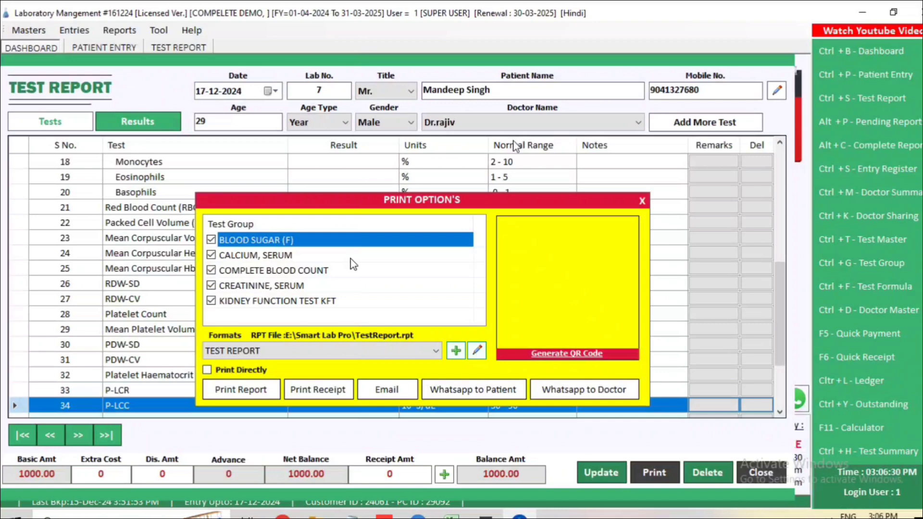
Step: Include BLOOD SUGAR (F), generate the report QR code, and open the lab report preview
left_click(211, 240)
left_click(553, 356)
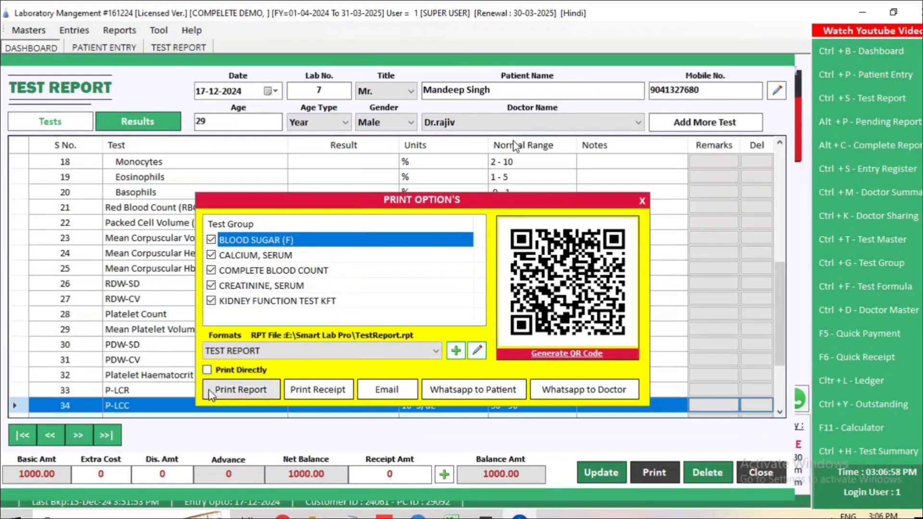
left_click(207, 370)
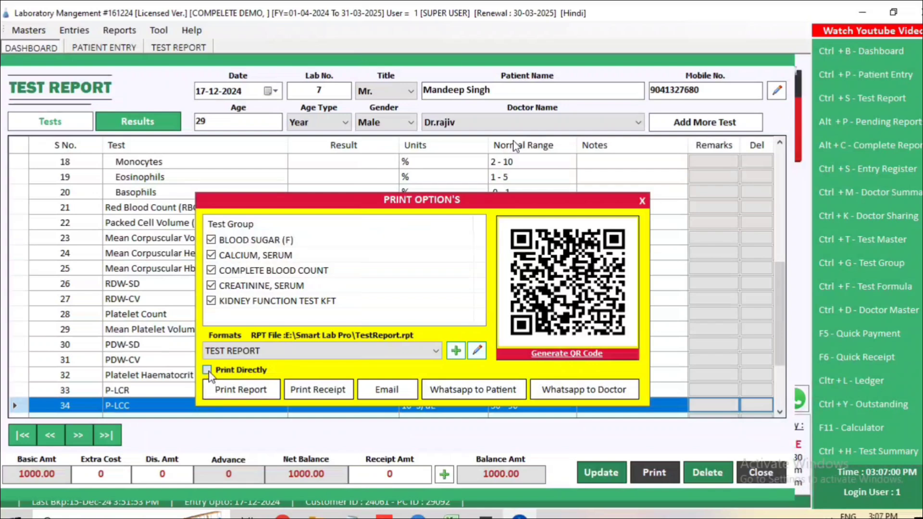
left_click(207, 369)
left_click(250, 389)
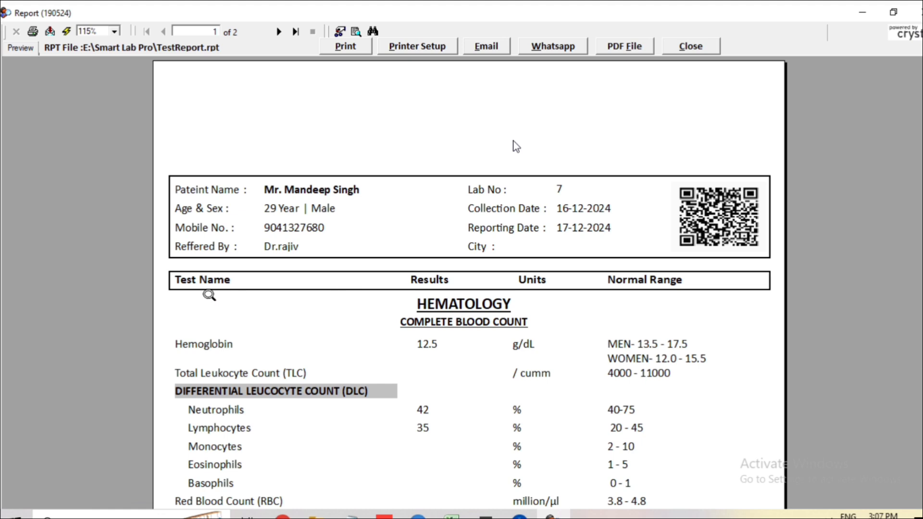
Step: Scroll through page 1 and page 2 of the lab report to End of Report, then close the preview
scroll(332, 339, "down", 3)
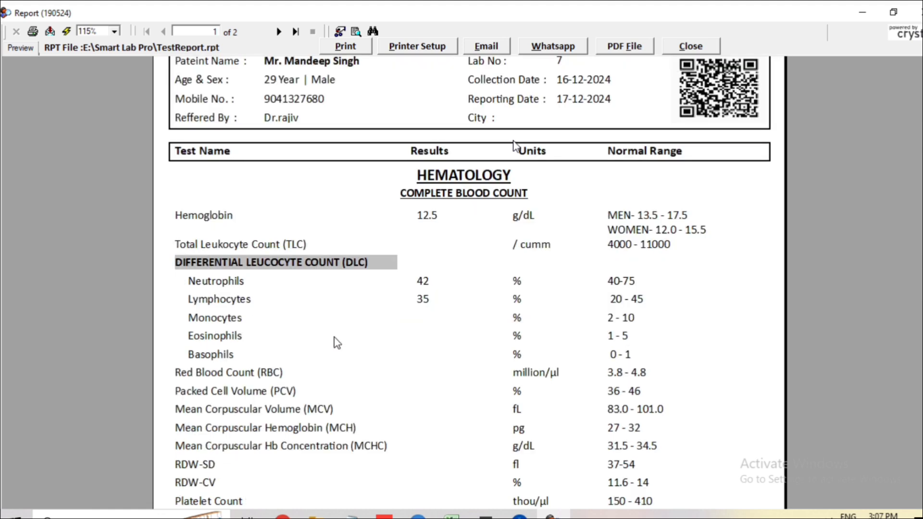
scroll(330, 336, "down", 7)
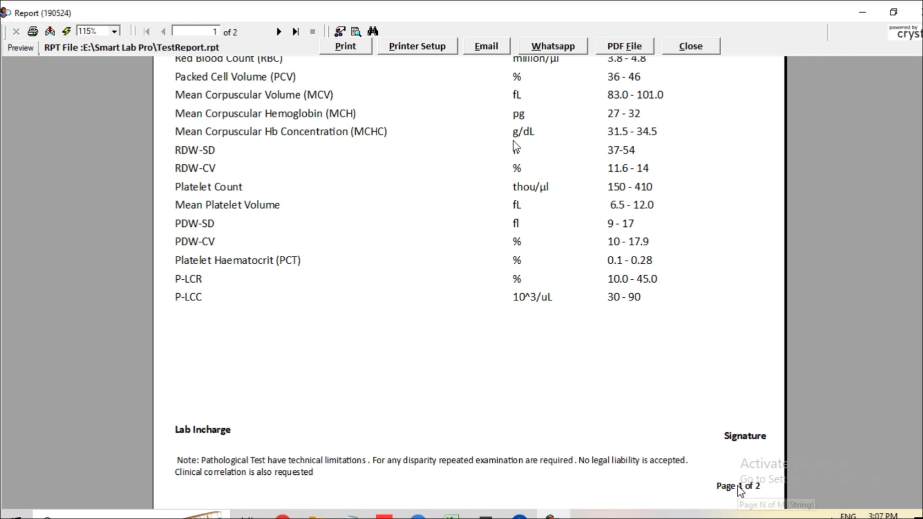
scroll(379, 243, "up", 6)
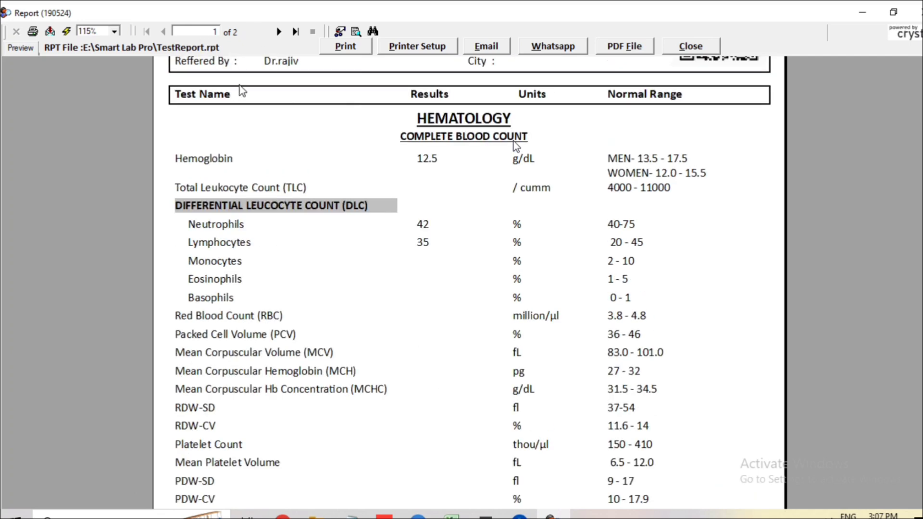
left_click(279, 31)
scroll(247, 107, "up", 4)
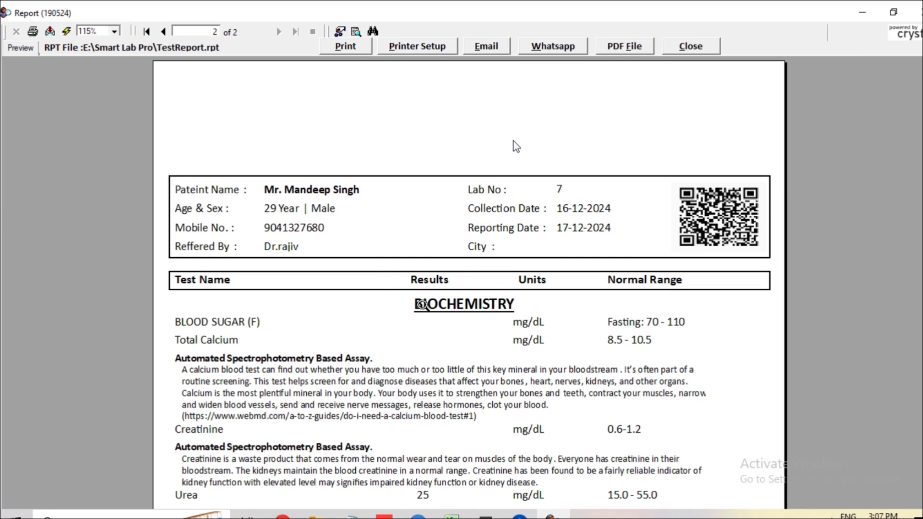
scroll(414, 303, "down", 3)
left_click(212, 266)
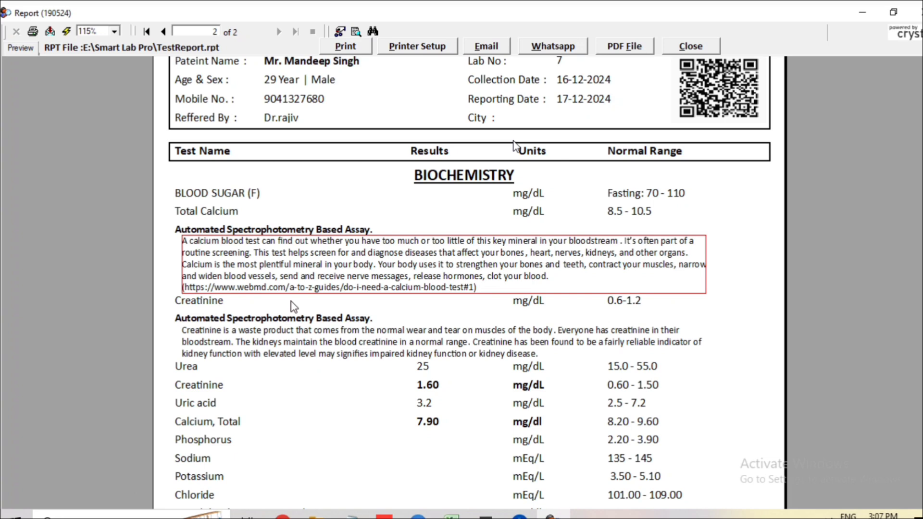
scroll(293, 306, "down", 3)
scroll(292, 306, "down", 3)
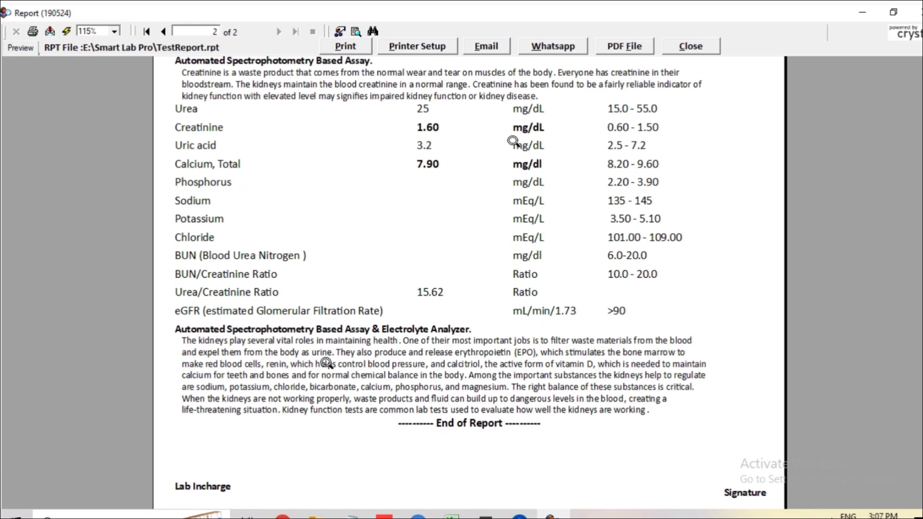
scroll(513, 143, "down", 3)
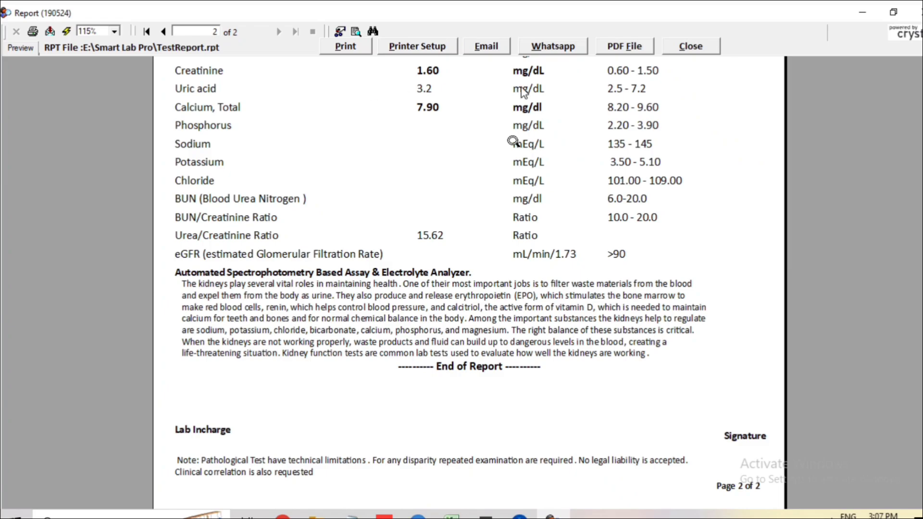
left_click(702, 48)
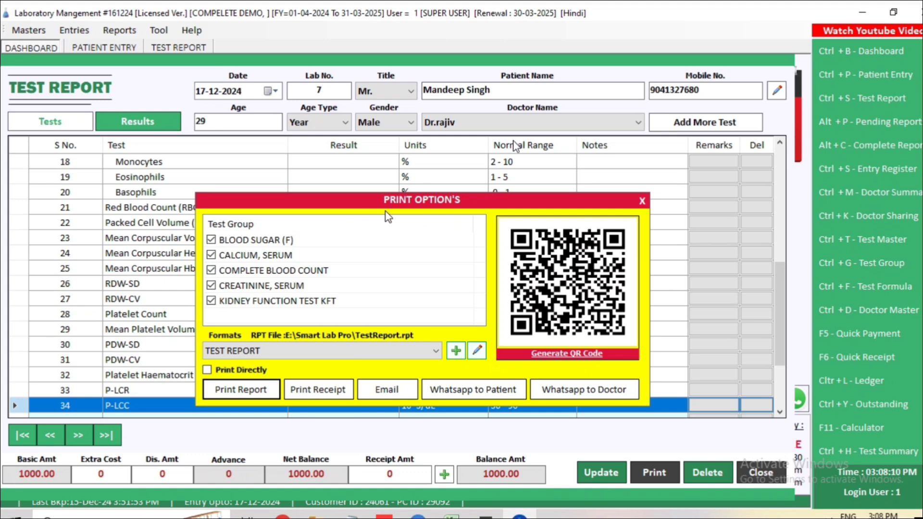
Step: Close Print Options and the test report, then open the Transaction Register, set start day 01, and close it
left_click(642, 201)
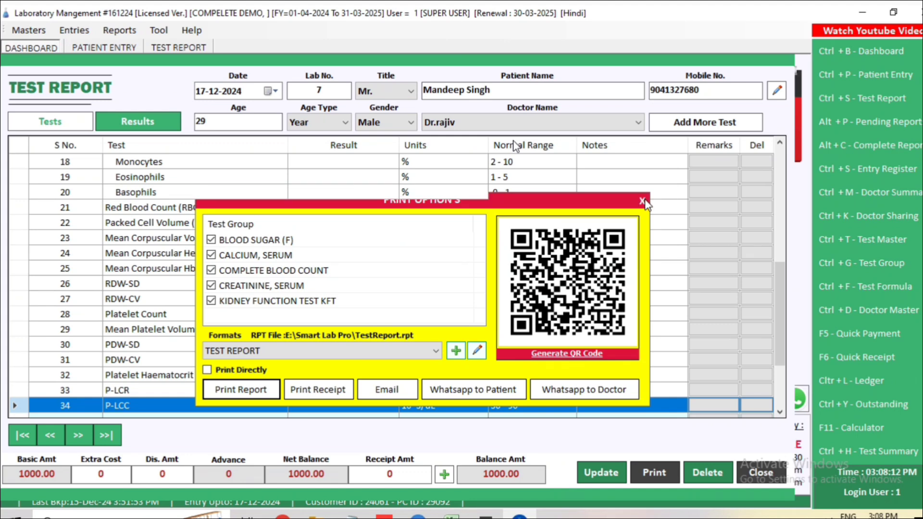
left_click(760, 473)
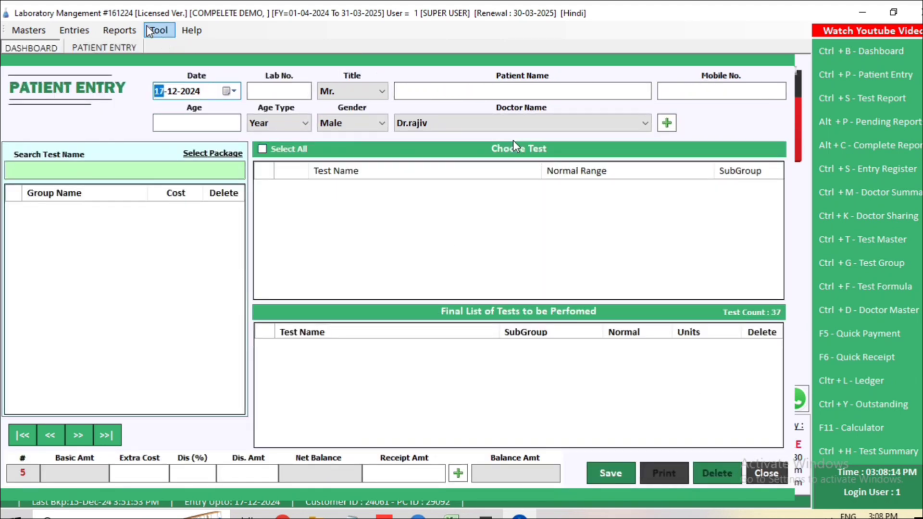
left_click(120, 30)
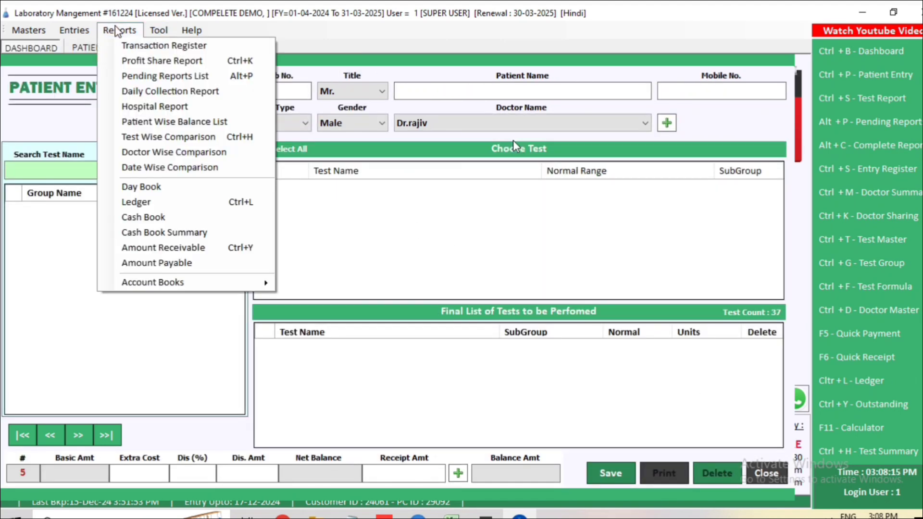
left_click(144, 46)
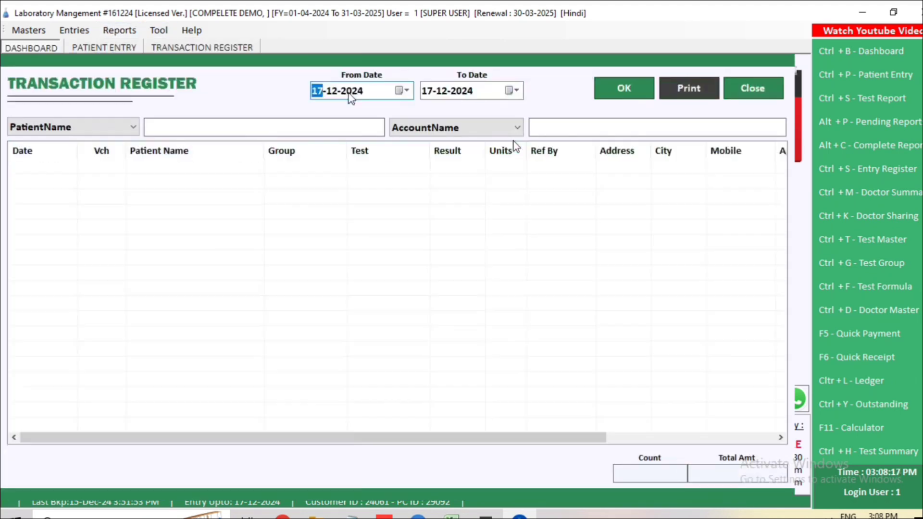
left_click(317, 92)
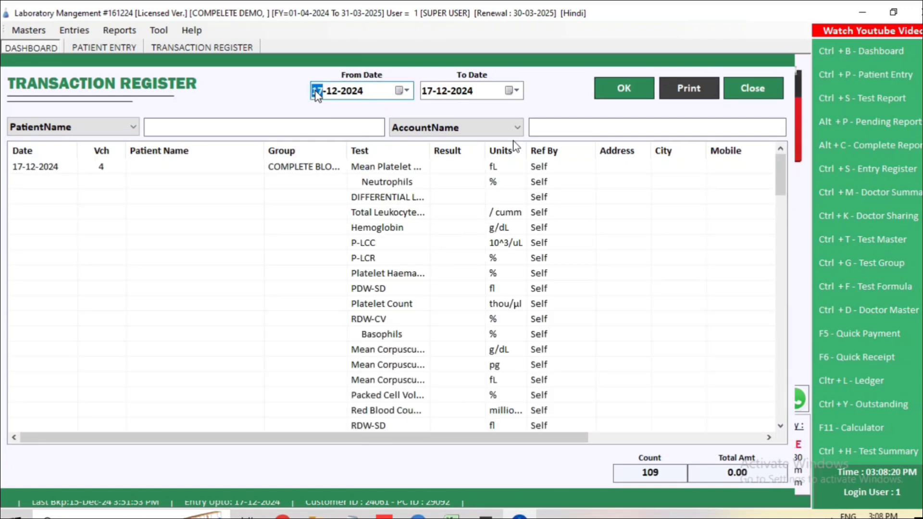
type("01")
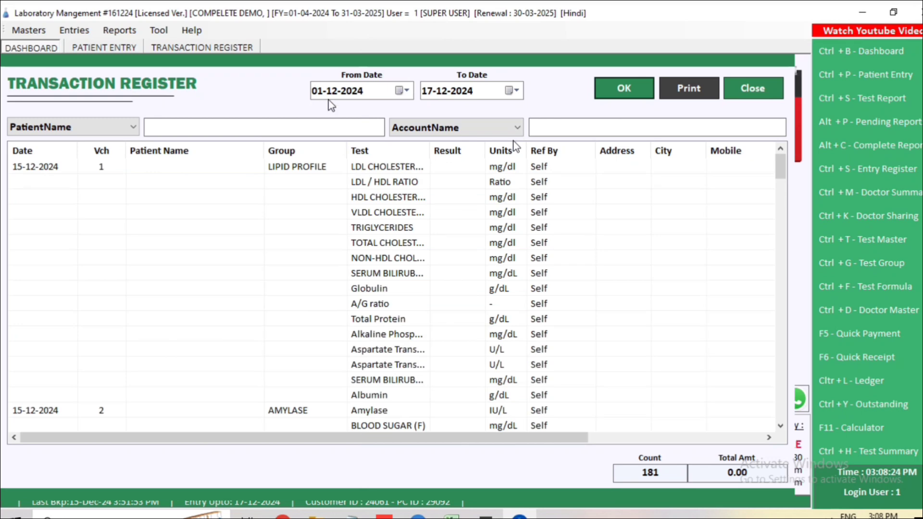
left_click(742, 94)
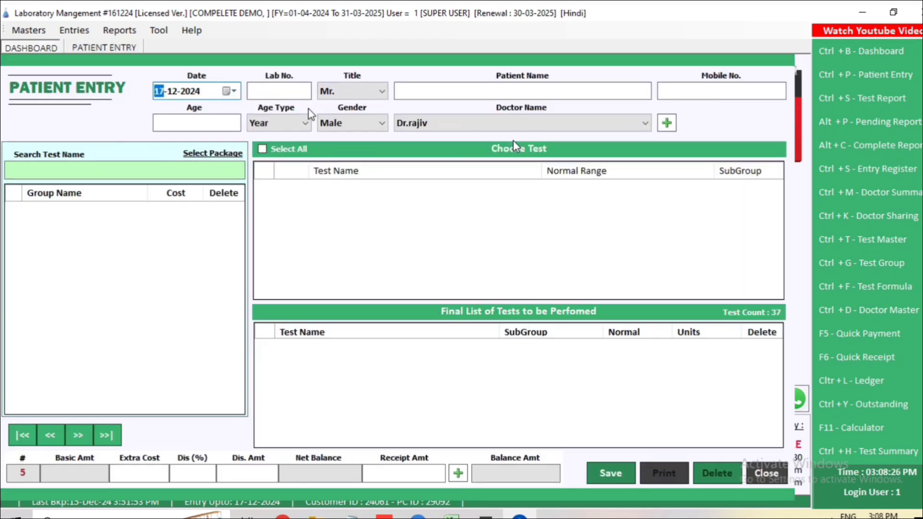
Step: Cancel the empty patient entry and list completed Test Reports from start day 1
left_click(766, 472)
left_click(492, 309)
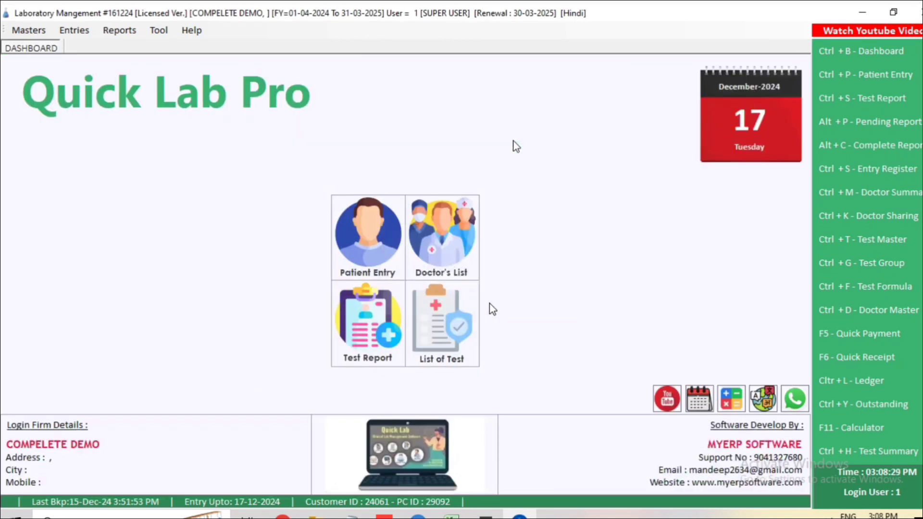
left_click(361, 325)
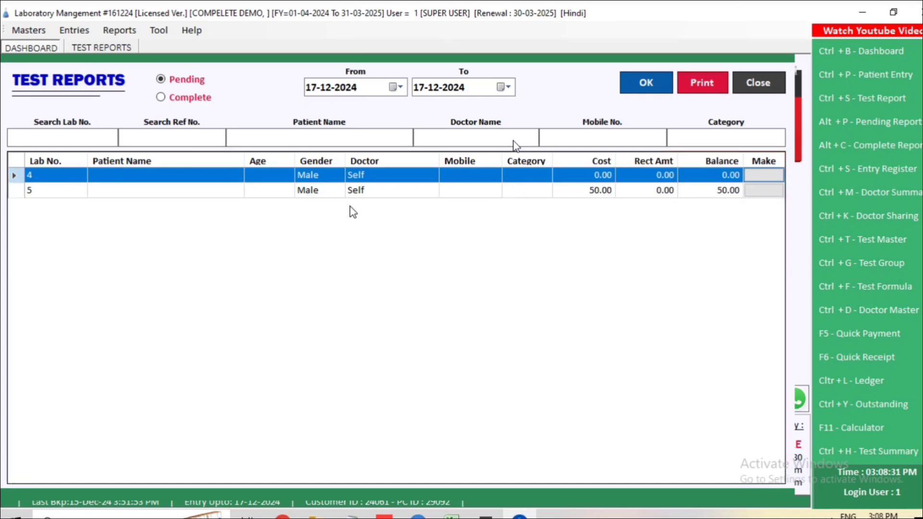
left_click(315, 89)
type("1")
key("Return")
key("Return")
left_click(191, 99)
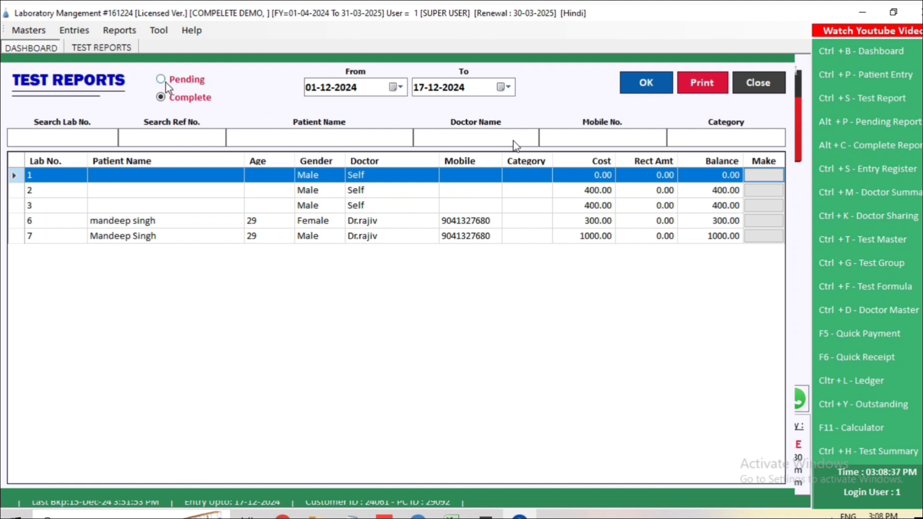
left_click(165, 82)
left_click(171, 102)
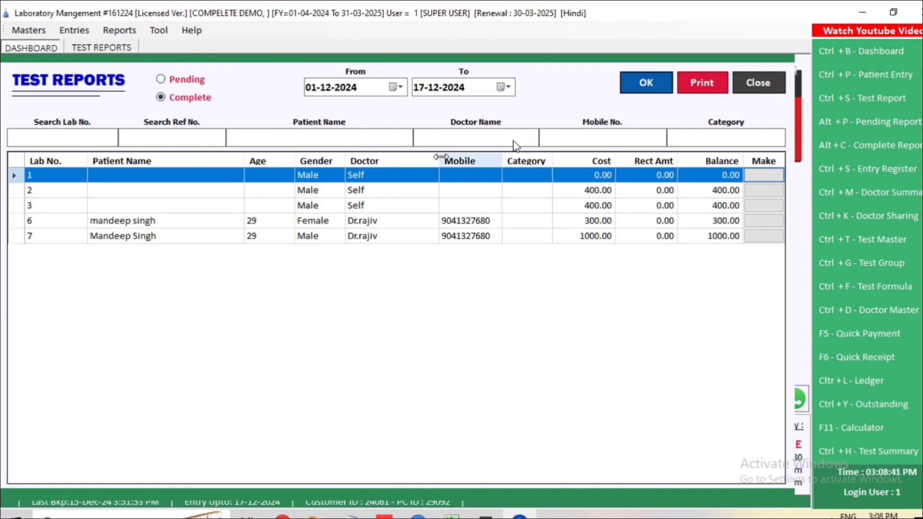
Step: Filter the completed reports by the patient's mobile number, with start month 04
left_click(576, 133)
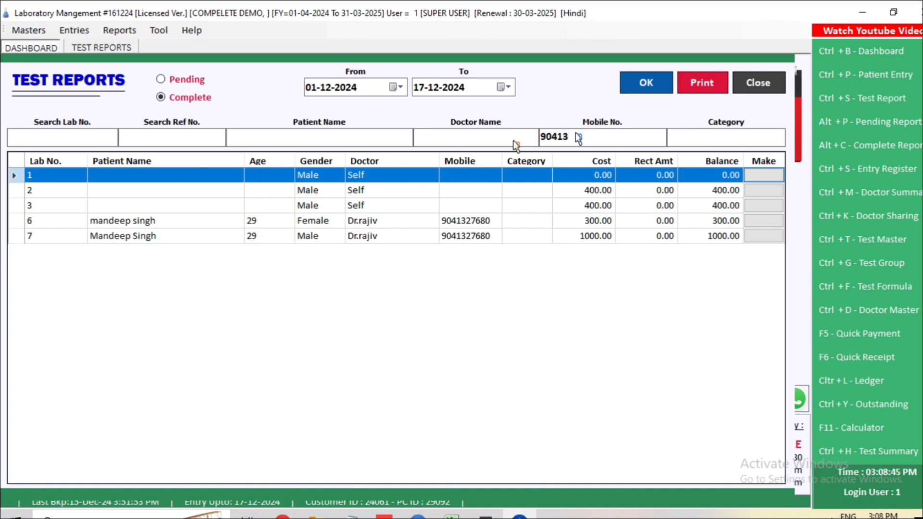
left_click(646, 83)
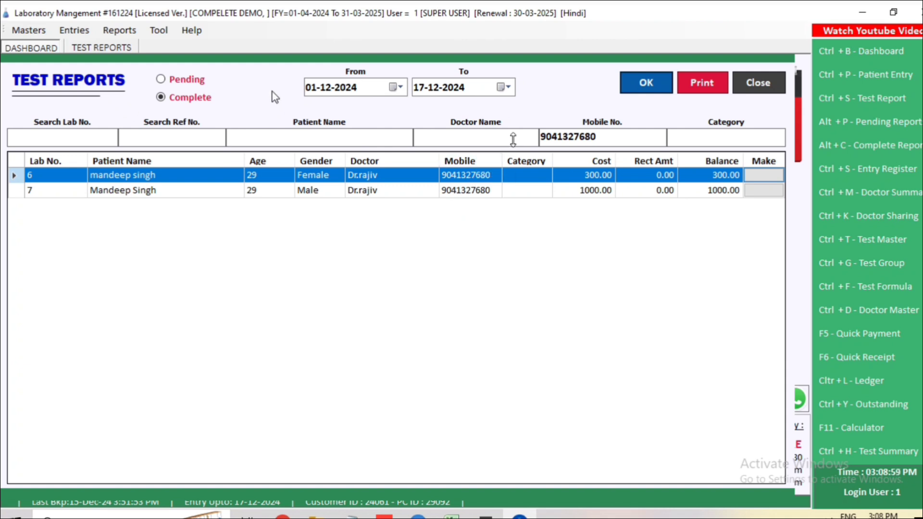
left_click(314, 91)
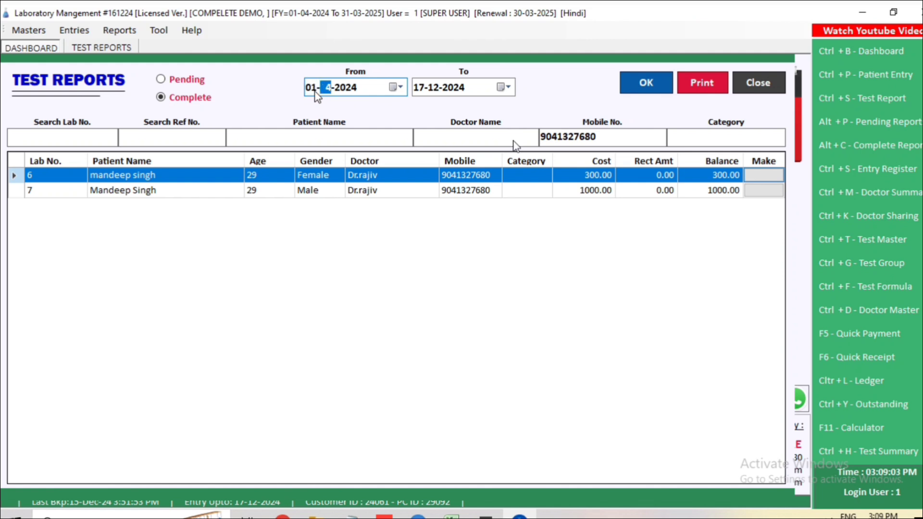
key("Return")
key("Return")
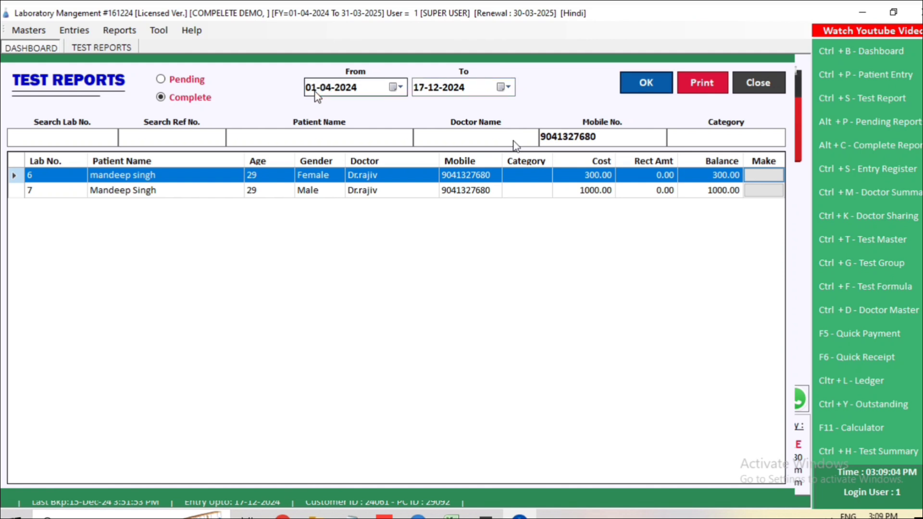
left_click(160, 80)
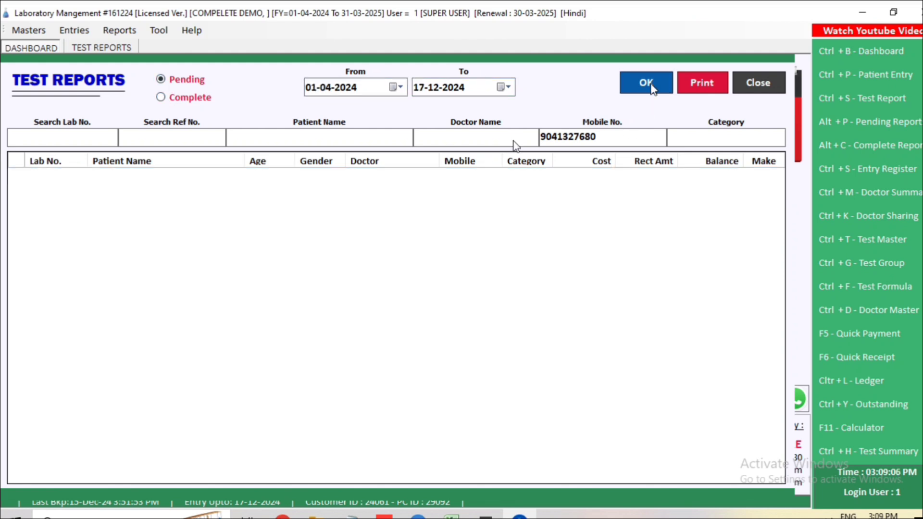
left_click(184, 98)
left_click(188, 82)
left_click(187, 97)
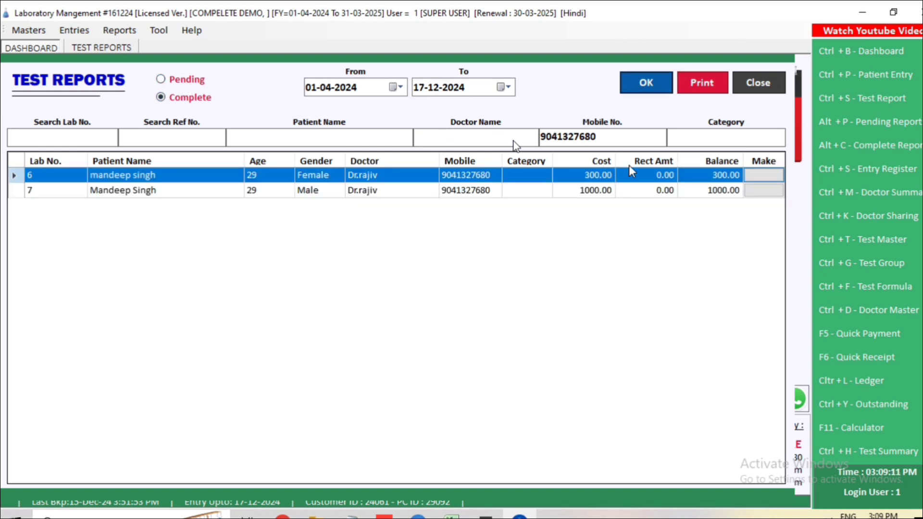
Step: Clear the mobile number filter and close the Test Reports list
left_click_drag(628, 138, 489, 141)
key("BackSpace")
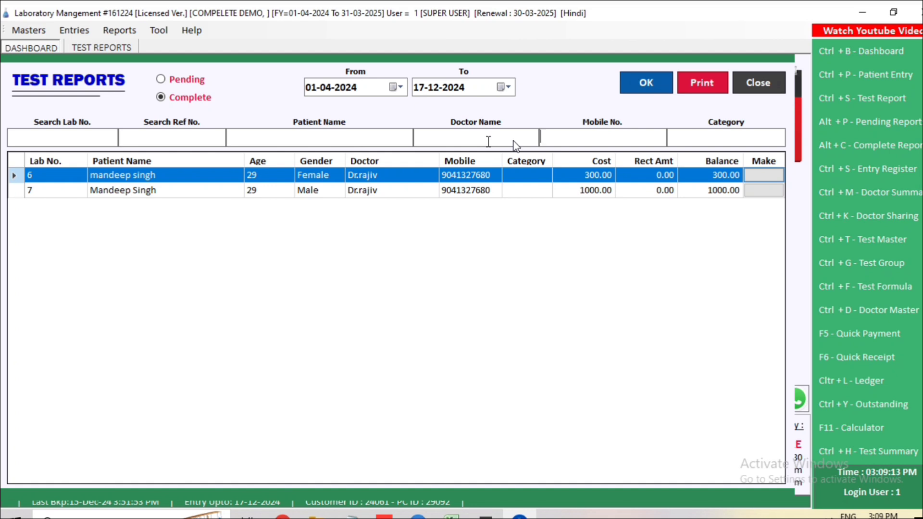
left_click(758, 84)
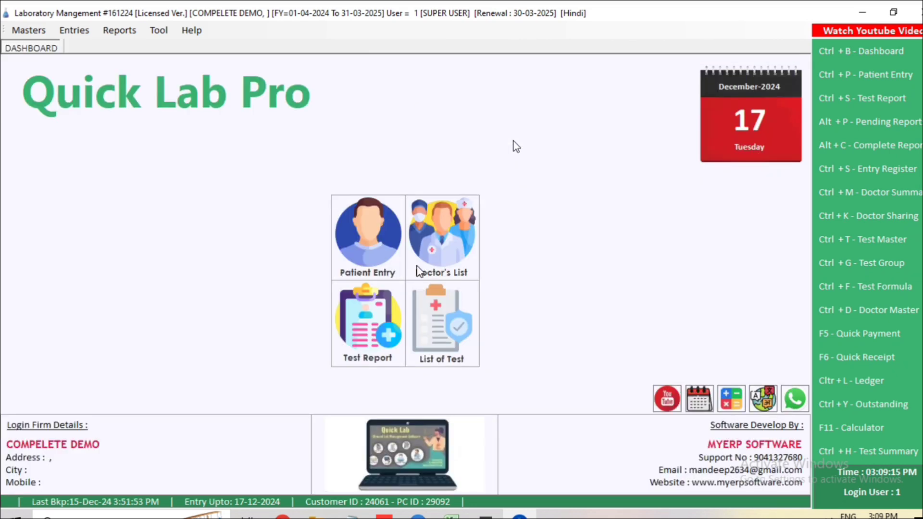